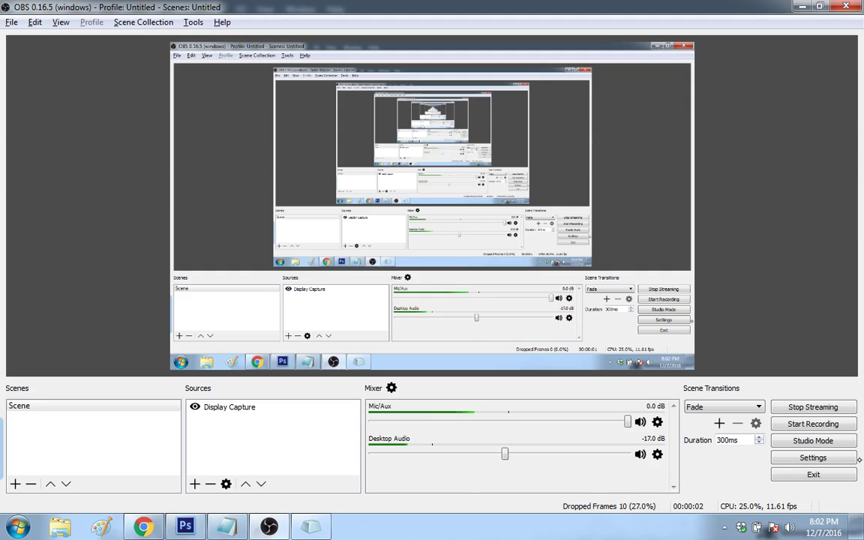
Switch from OBS to the aegis_gamound_mech_small.psd drawing in Photoshop, rechecking the streaming window once.
mouse_move(185, 525)
click(247, 470)
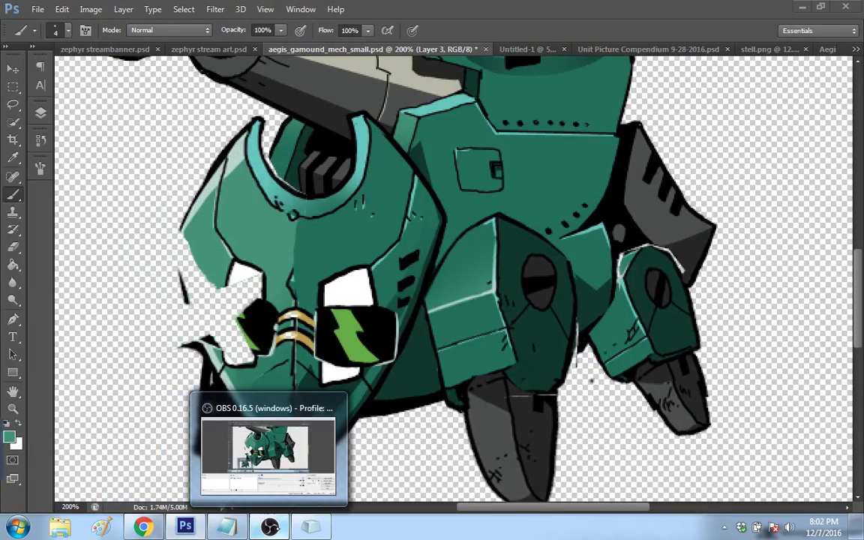
click(267, 523)
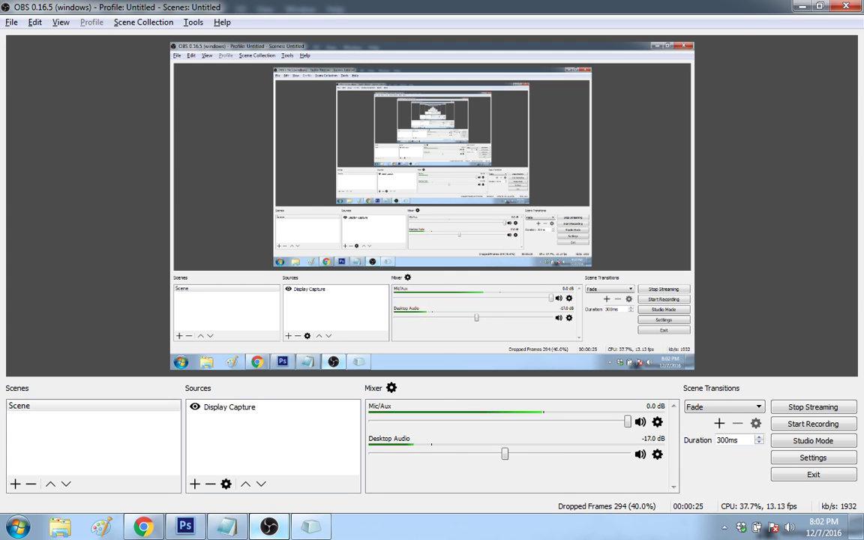
click(196, 523)
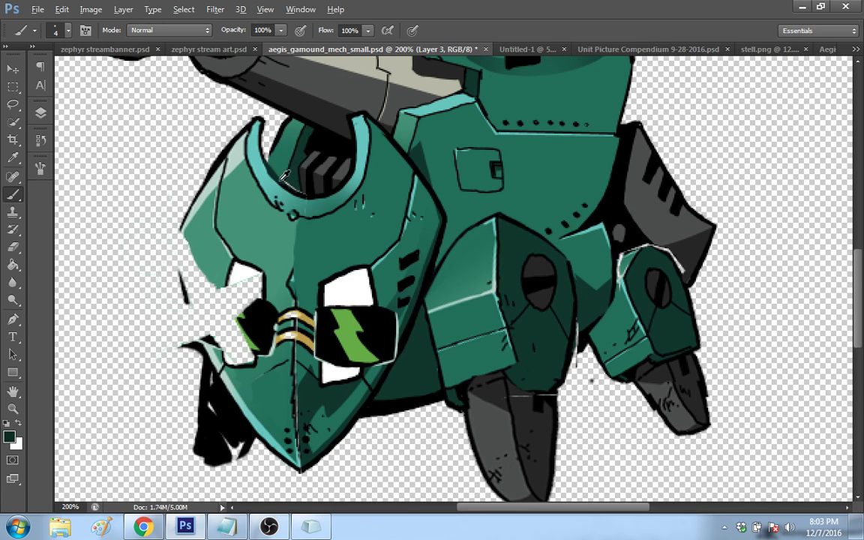
Sample black from the drawing and handwrite the label "GMD -100" on the blank canvas beside the mech's head.
alt+click(294, 187)
drag(294, 187, 275, 174)
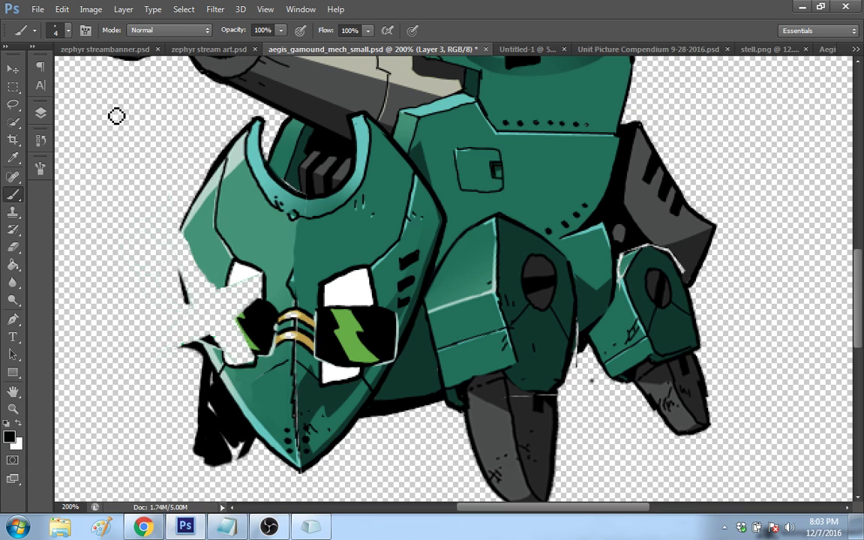
mouse_move(112, 102)
mouse_down()
mouse_move(111, 138)
mouse_move(213, 118)
mouse_up()
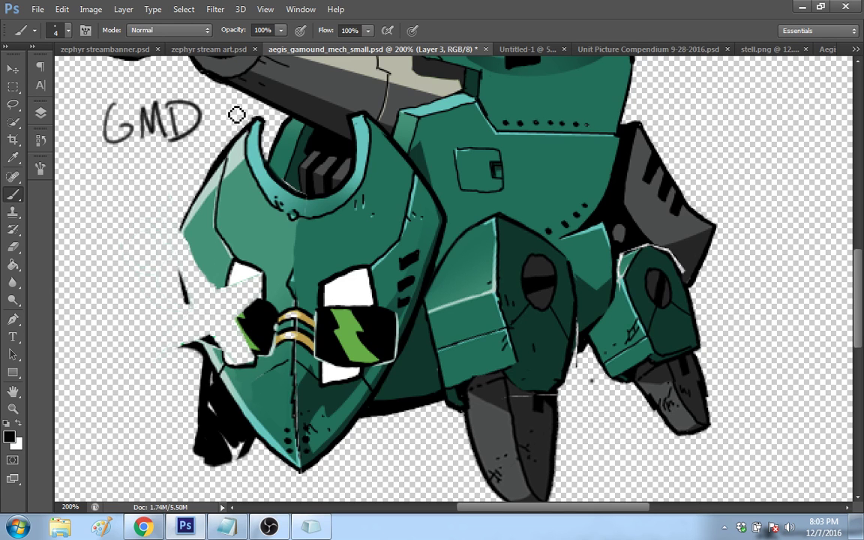
mouse_move(104, 170)
mouse_down()
mouse_move(122, 176)
mouse_move(141, 160)
mouse_move(160, 160)
mouse_up()
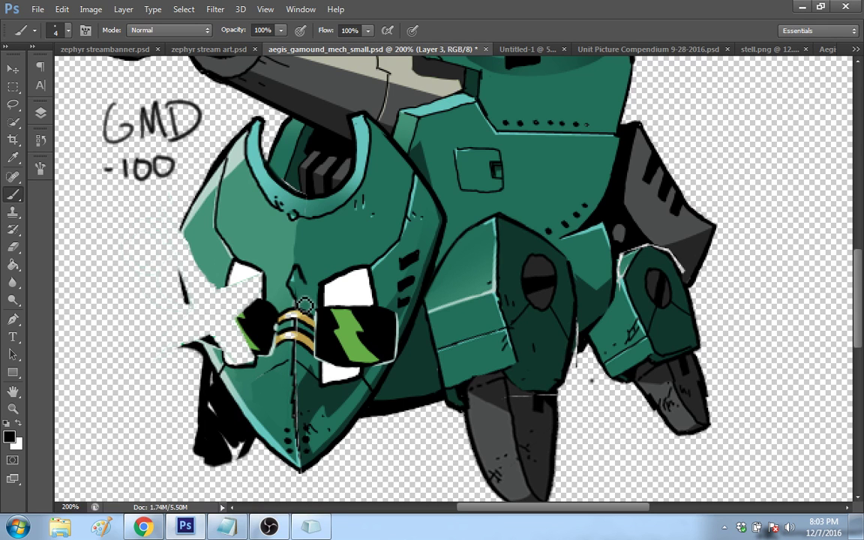
Paint a small black-outlined green diamond on the mech's forehead, just above the gold nose bands.
drag(306, 285, 299, 299)
alt+click(287, 248)
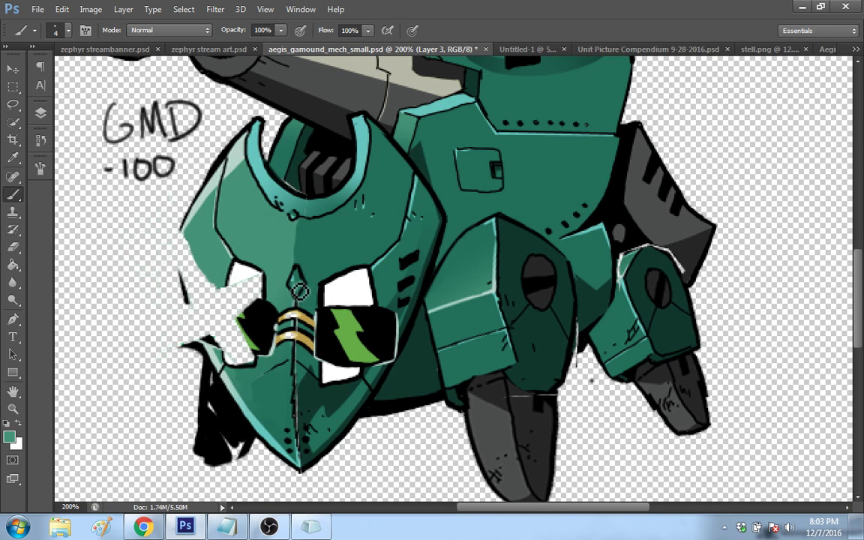
mouse_move(299, 291)
mouse_down()
mouse_move(297, 280)
mouse_move(299, 290)
mouse_up()
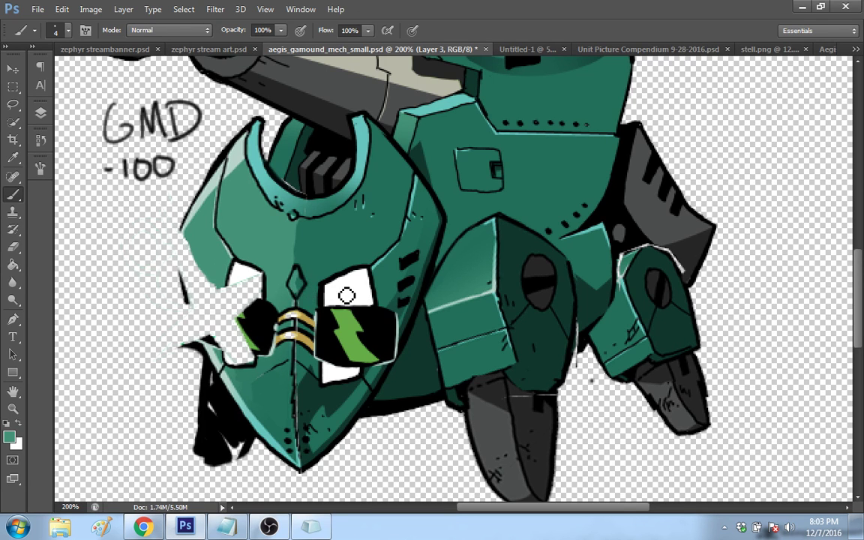
Look over the stell.png and Untitled-1 drawings, returning to the aegis_gamound_mech_small.psd file.
click(768, 50)
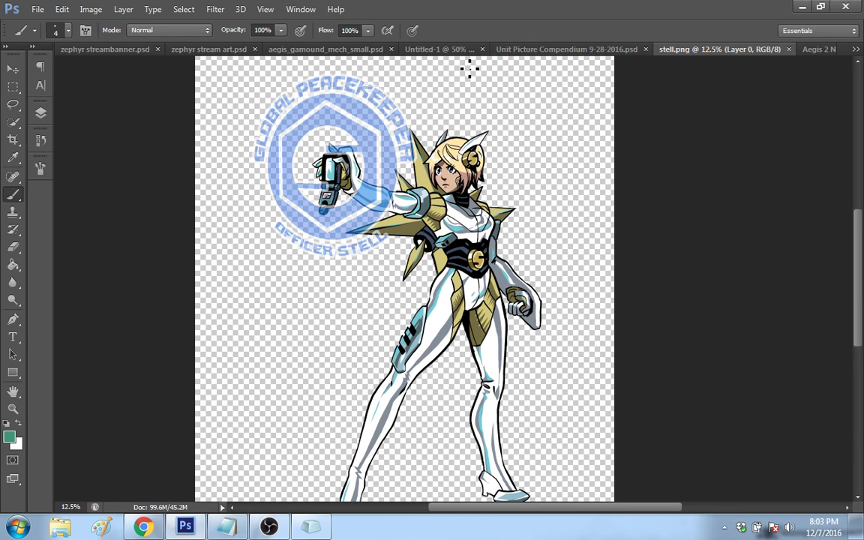
click(441, 49)
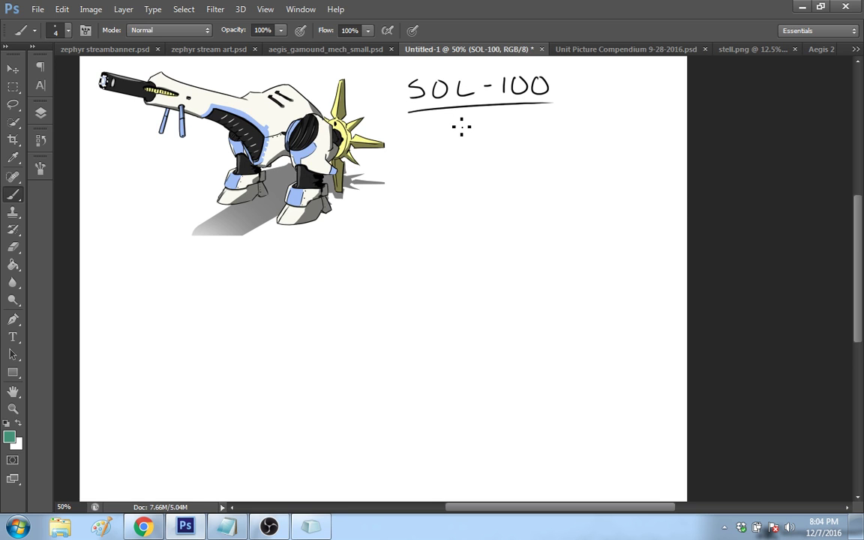
click(349, 54)
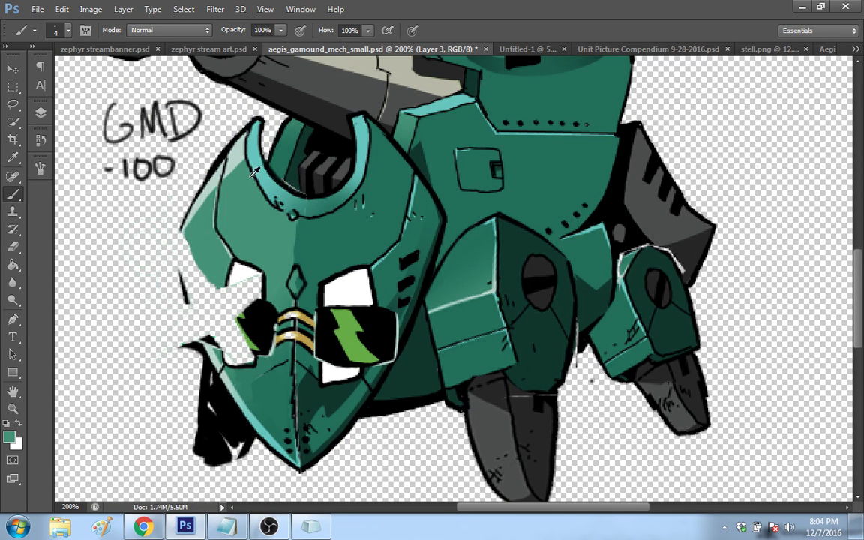
Ink the missing black outline along the left side of the mech's head and review the whole drawing at 100%.
alt+click(222, 153)
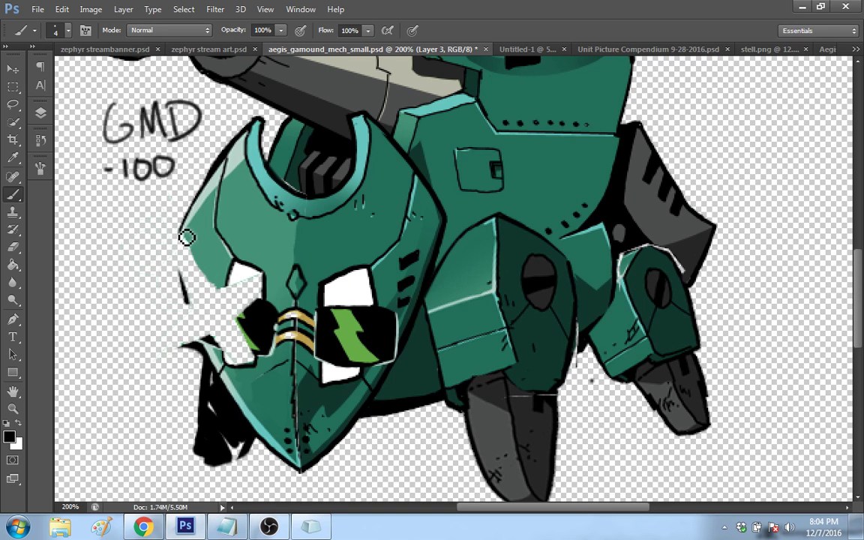
mouse_move(188, 240)
mouse_down()
mouse_move(183, 232)
mouse_move(187, 279)
mouse_move(185, 254)
mouse_up()
click(18, 408)
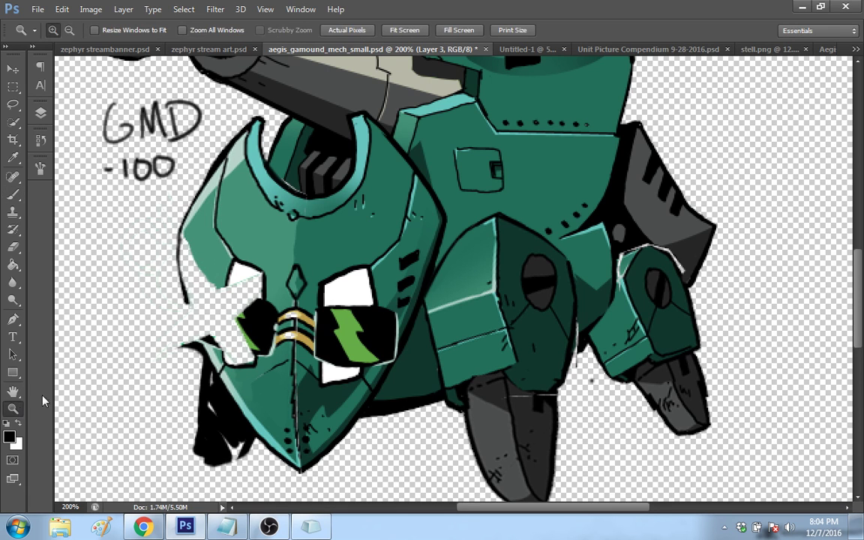
right_click(183, 306)
click(204, 366)
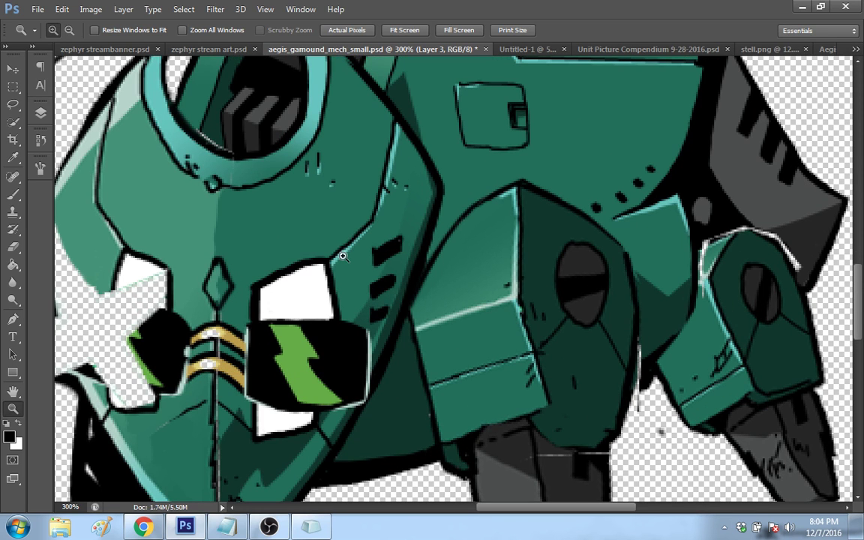
right_click(339, 267)
click(352, 341)
right_click(386, 321)
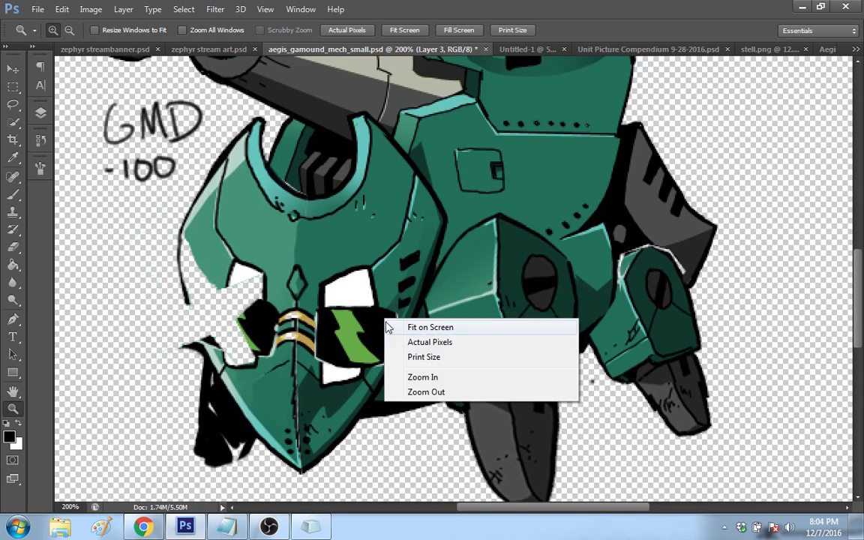
click(414, 391)
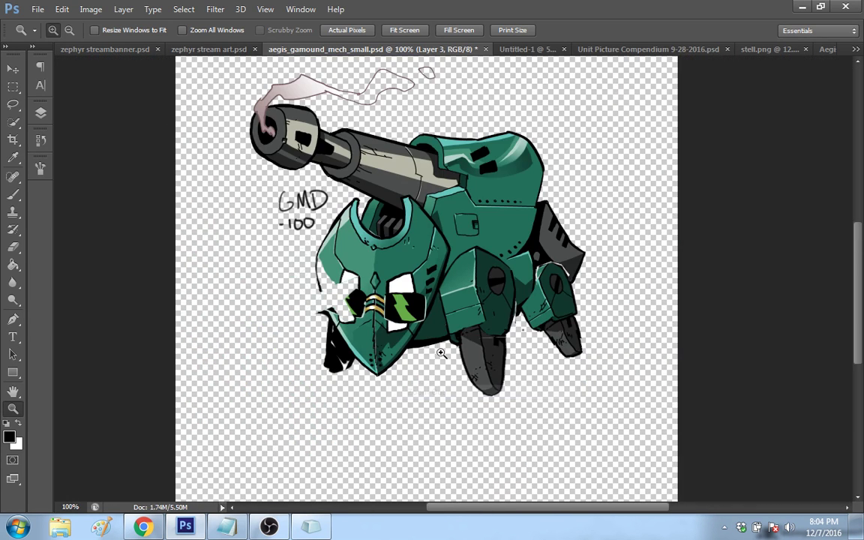
In the Untitled-1 document, handwrite "Weremole.deviantart" and "- Commander" with the black brush below the SOL-100 heading.
click(528, 49)
click(13, 193)
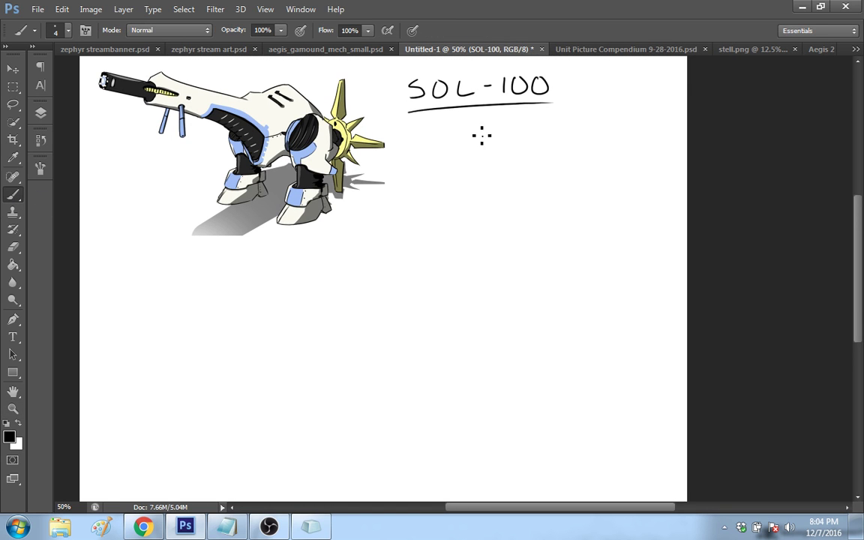
mouse_move(466, 130)
mouse_down()
mouse_move(479, 151)
mouse_move(484, 137)
mouse_move(491, 150)
mouse_move(506, 137)
mouse_move(504, 146)
mouse_move(522, 138)
mouse_move(544, 153)
mouse_move(562, 141)
mouse_move(556, 131)
mouse_move(569, 146)
mouse_move(602, 135)
mouse_move(614, 151)
mouse_move(623, 140)
mouse_move(669, 148)
mouse_up()
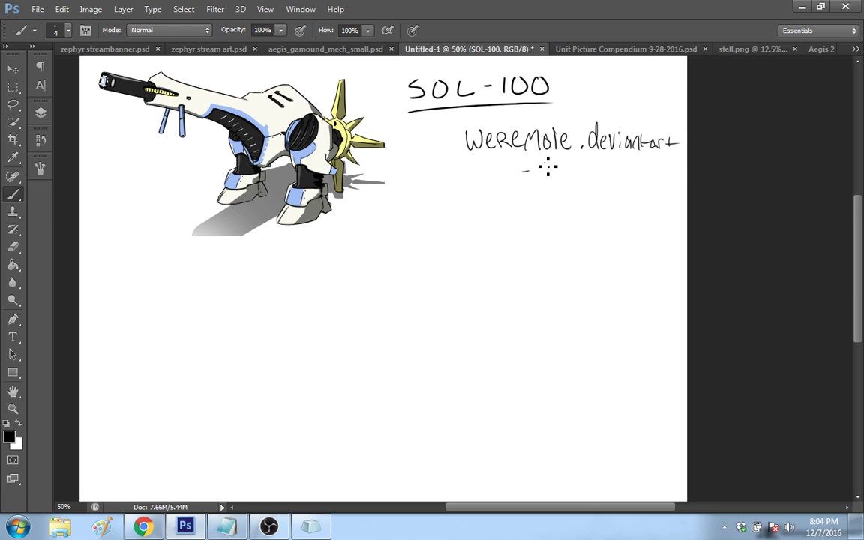
mouse_move(546, 165)
mouse_down()
mouse_move(545, 177)
mouse_move(618, 177)
mouse_move(633, 164)
mouse_up()
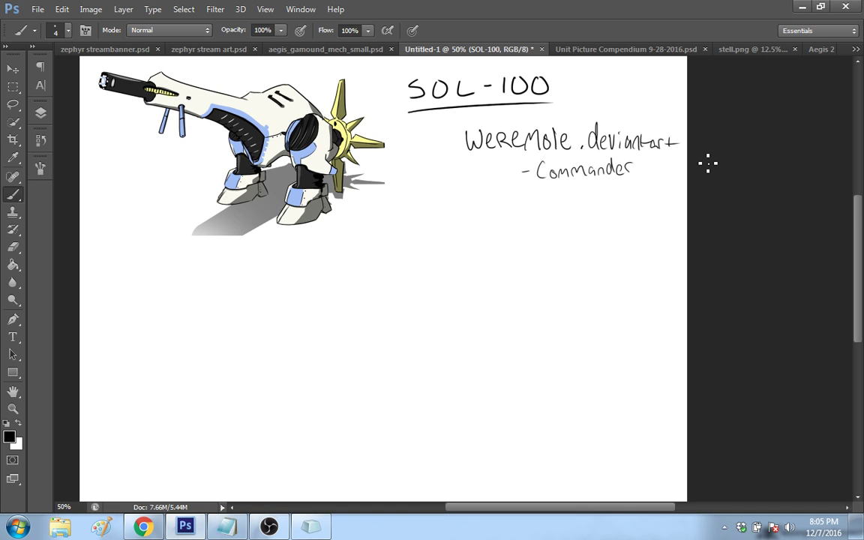
Check the stream in OBS and view the green mech drawing, returning to the Untitled-1 document.
click(287, 525)
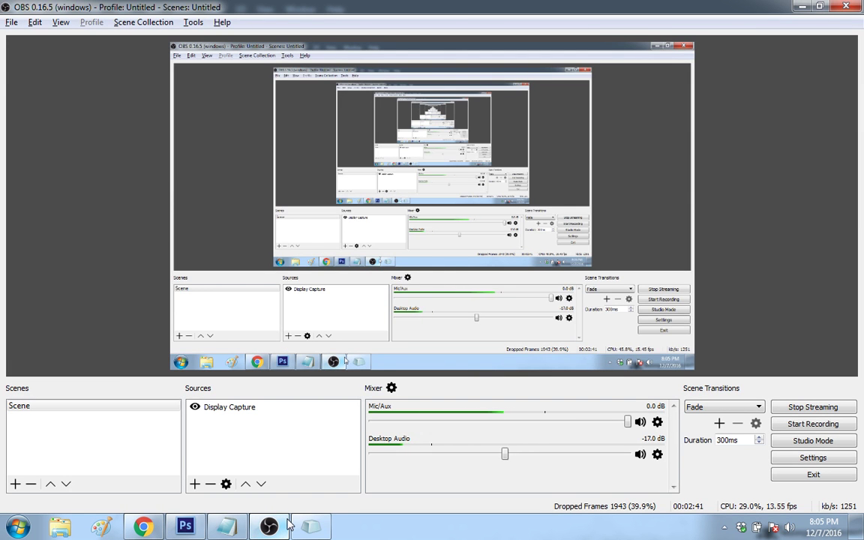
click(271, 527)
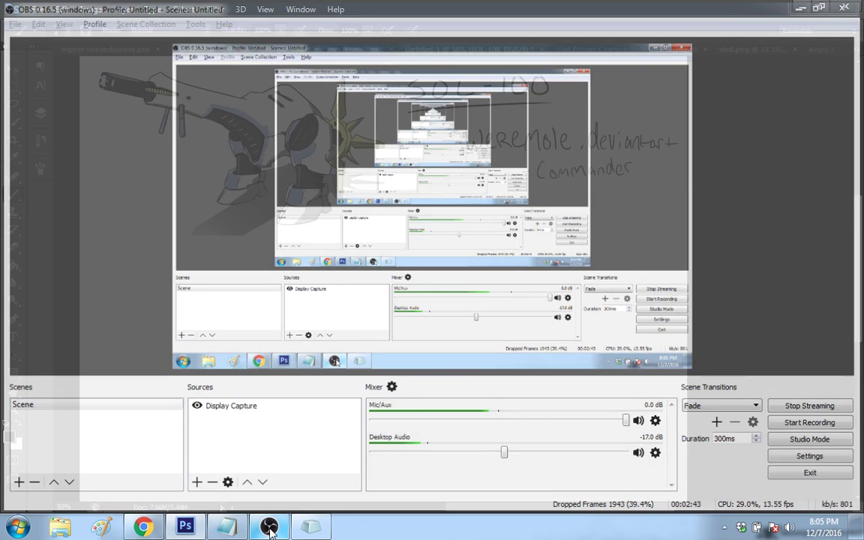
mouse_move(266, 526)
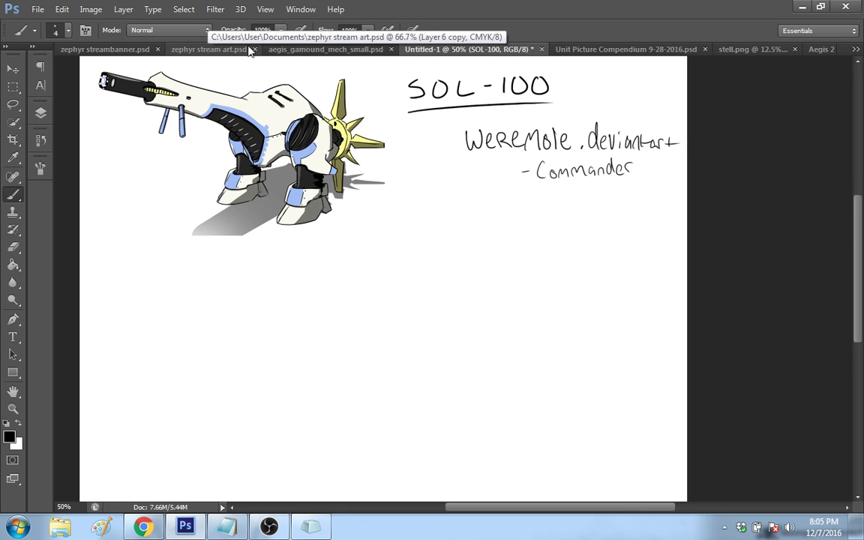
click(345, 49)
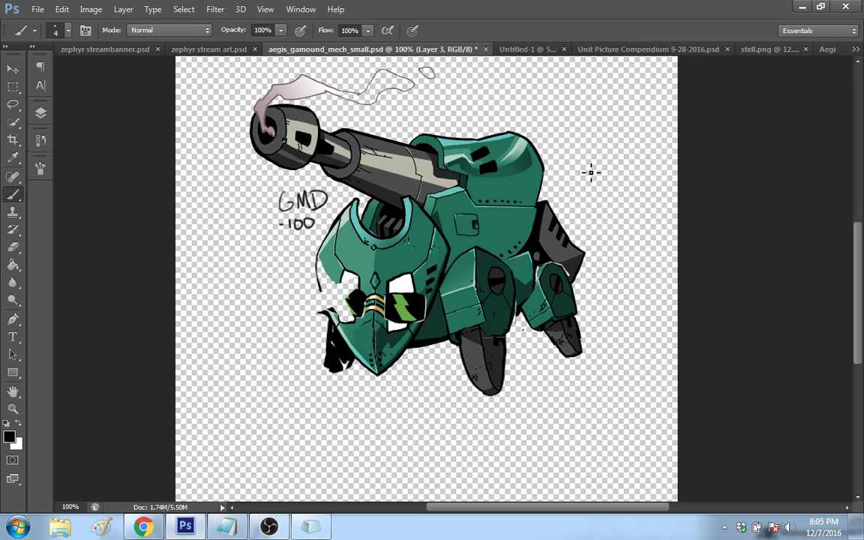
click(518, 50)
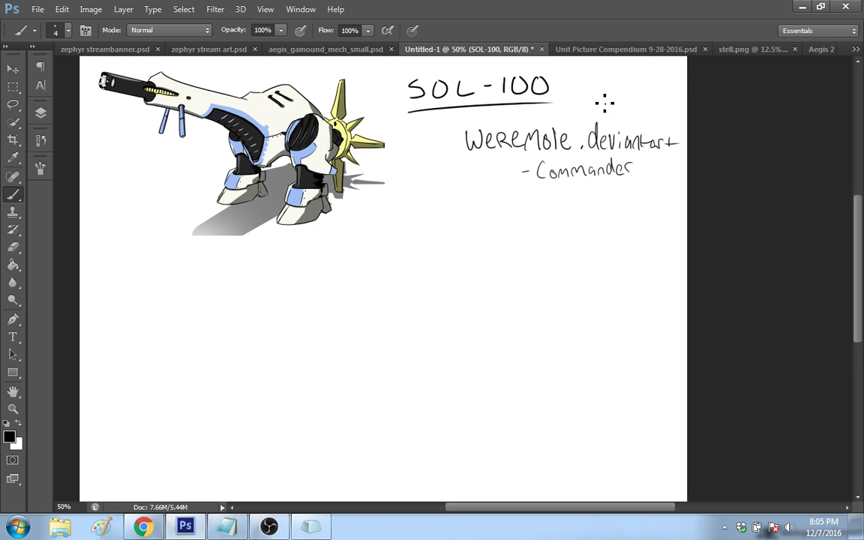
Add an "s" to the handwritten note so that it reads "Commanders".
drag(861, 225, 859, 222)
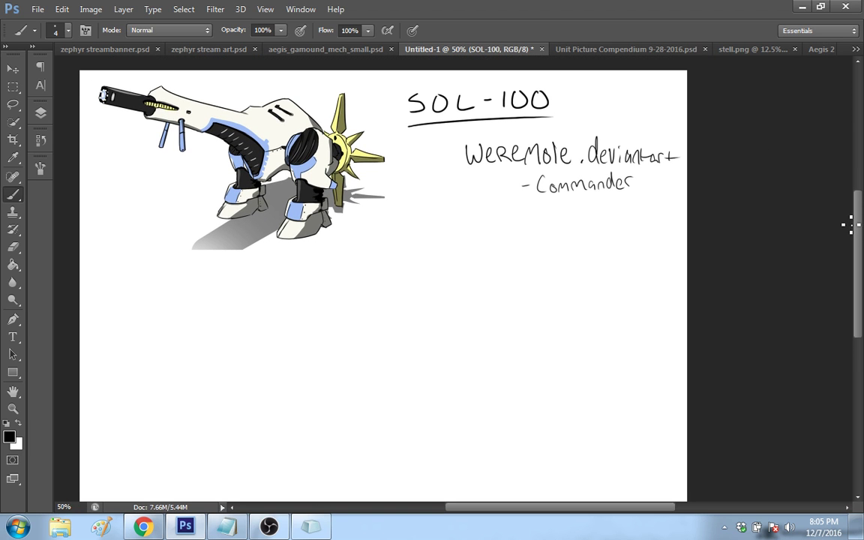
drag(861, 214, 861, 213)
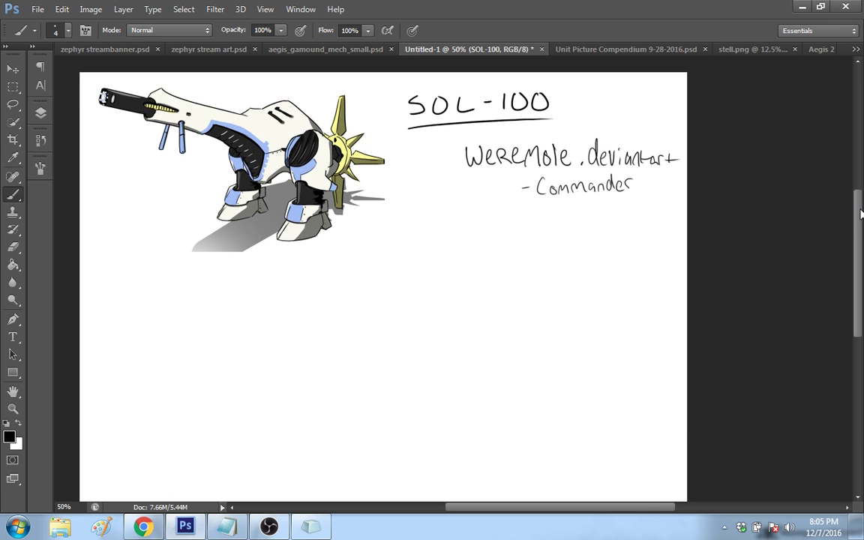
drag(643, 180, 637, 191)
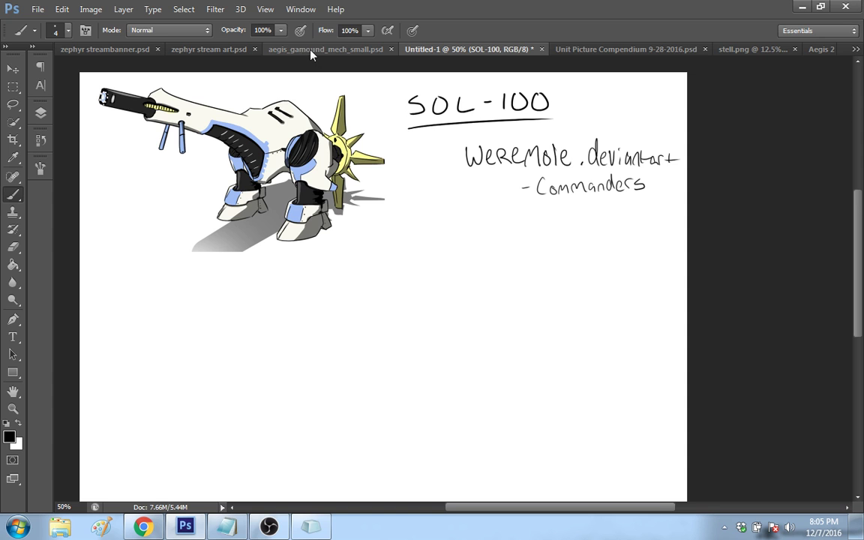
In aegis_gamound_mech_small.psd, ink a black edge under the mech's left eye and extend the gold nose bands with an 8 px brush.
click(279, 47)
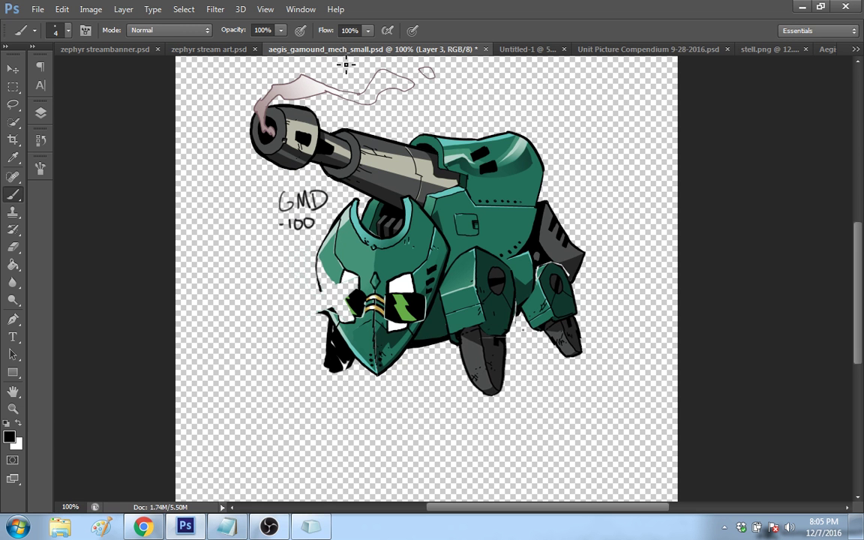
click(13, 408)
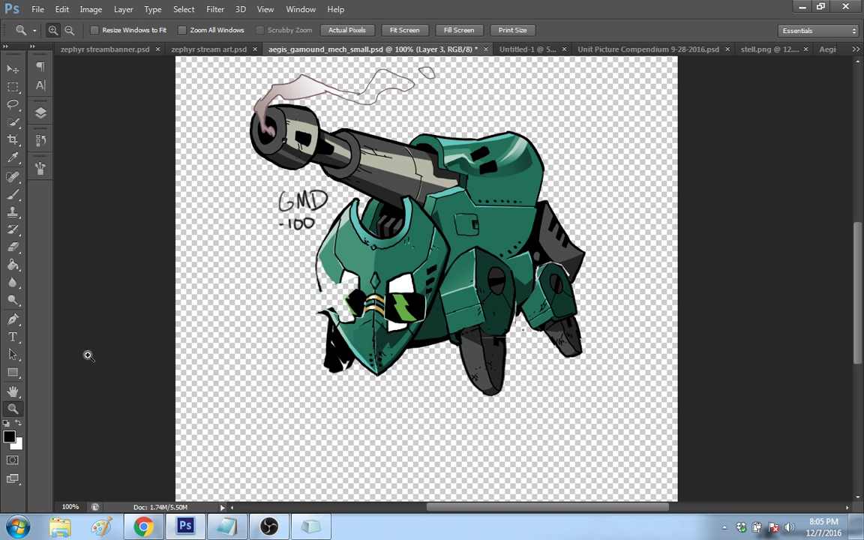
click(358, 288)
drag(358, 288, 358, 287)
key(b)
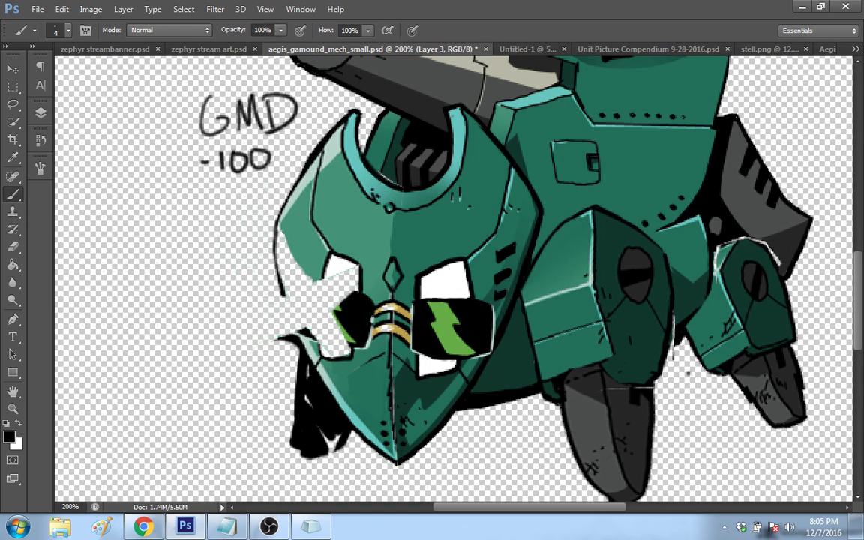
right_click(430, 333)
drag(444, 365, 453, 365)
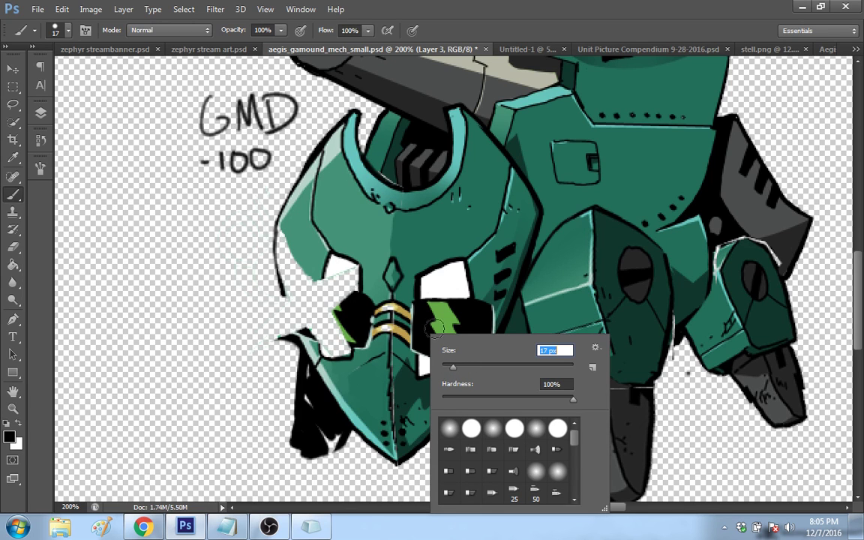
key(Return)
right_click(423, 332)
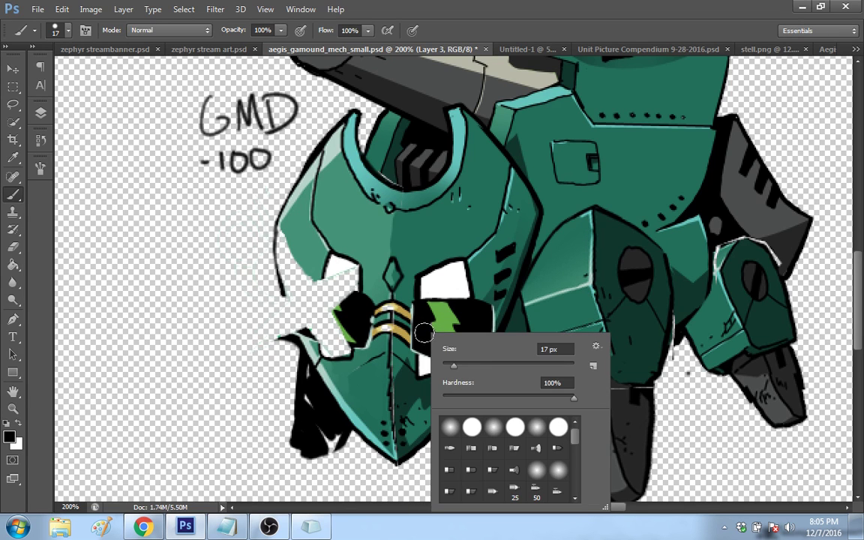
click(448, 364)
key(Return)
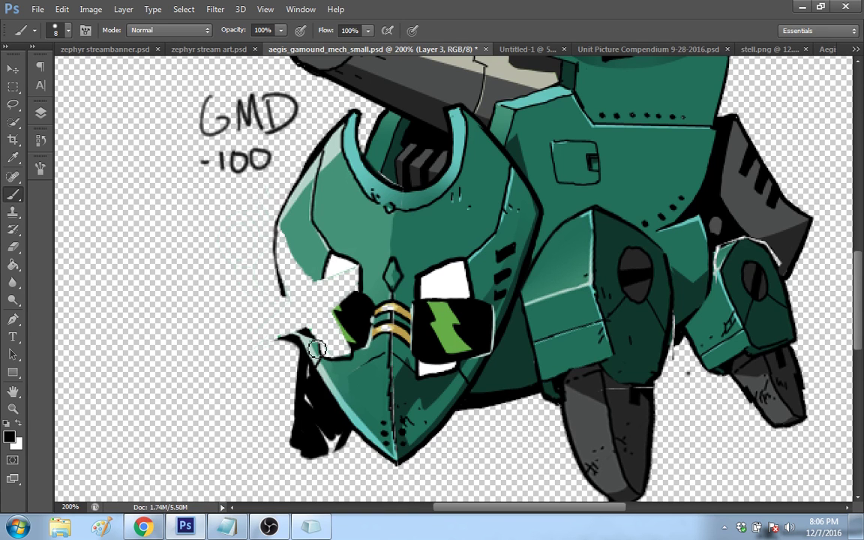
mouse_move(303, 339)
mouse_down()
mouse_move(365, 344)
mouse_move(321, 350)
mouse_move(308, 347)
mouse_move(367, 348)
mouse_move(322, 349)
mouse_move(365, 348)
mouse_move(351, 350)
mouse_up()
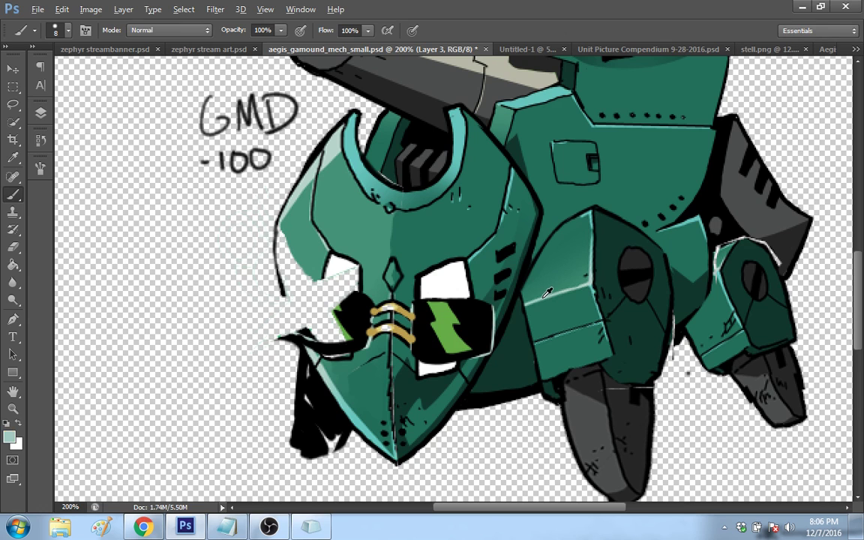
Reduce the brush to 5 px and shade the small forehead diamond with lighter green.
right_click(498, 275)
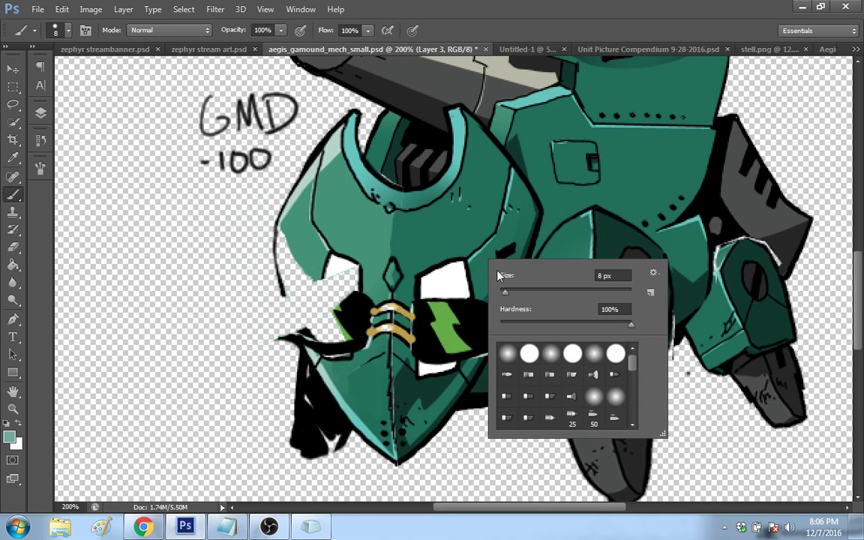
drag(507, 297, 506, 294)
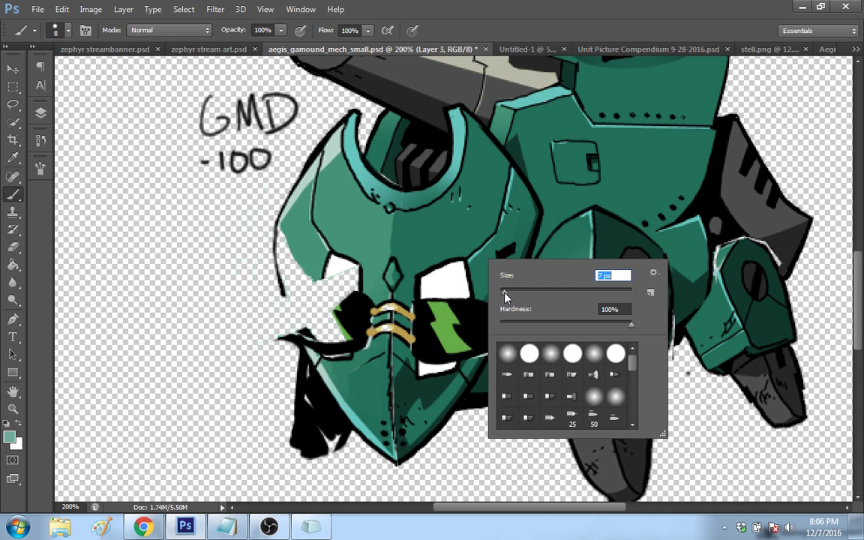
right_click(421, 258)
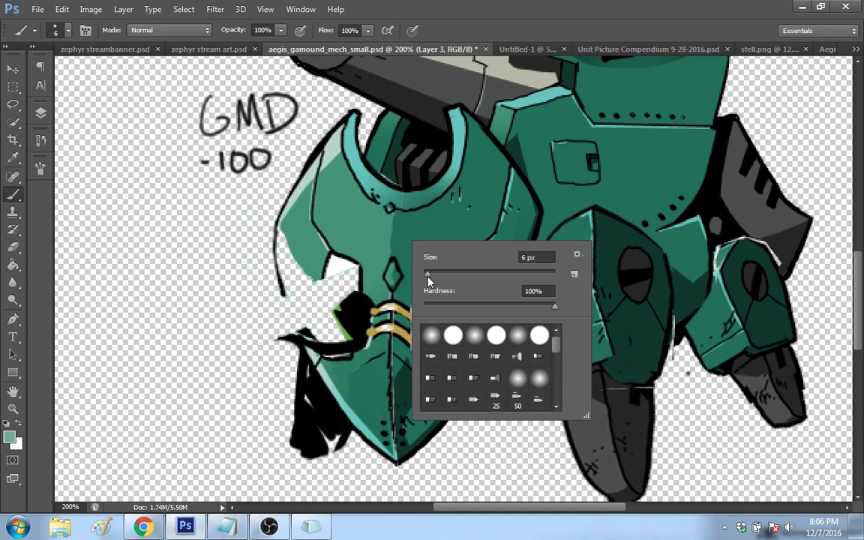
drag(428, 275, 428, 280)
key(Return)
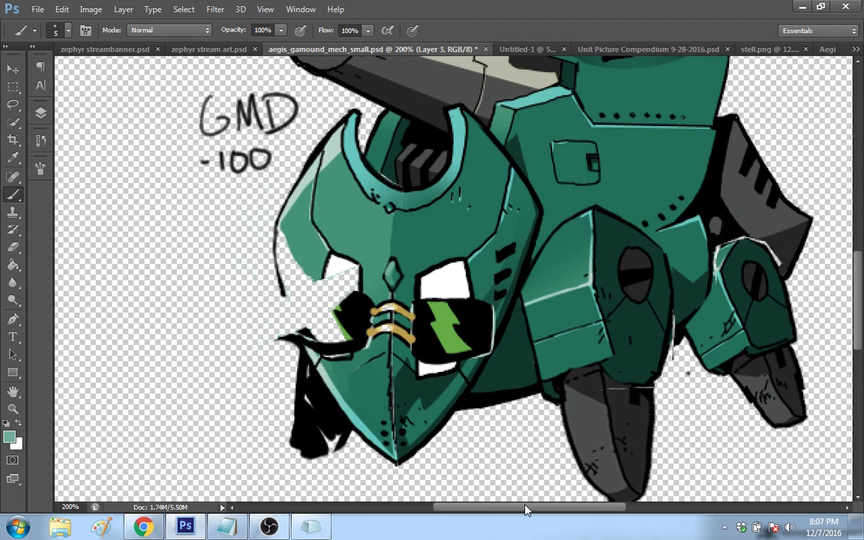
Ink over the pale fringe around the rear leg's upper edge in black.
drag(526, 507, 548, 504)
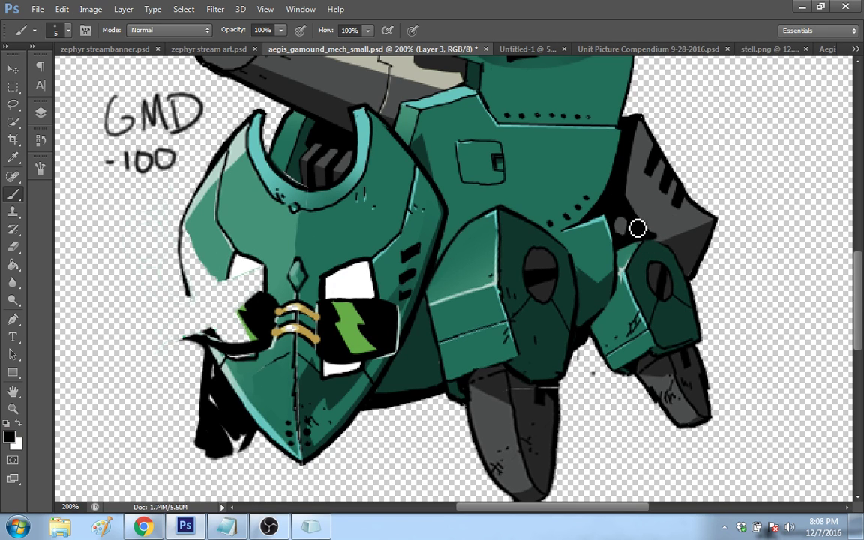
drag(620, 248, 621, 282)
Set the eraser size to 8 px and make Layer 0 the active layer.
drag(860, 289, 855, 312)
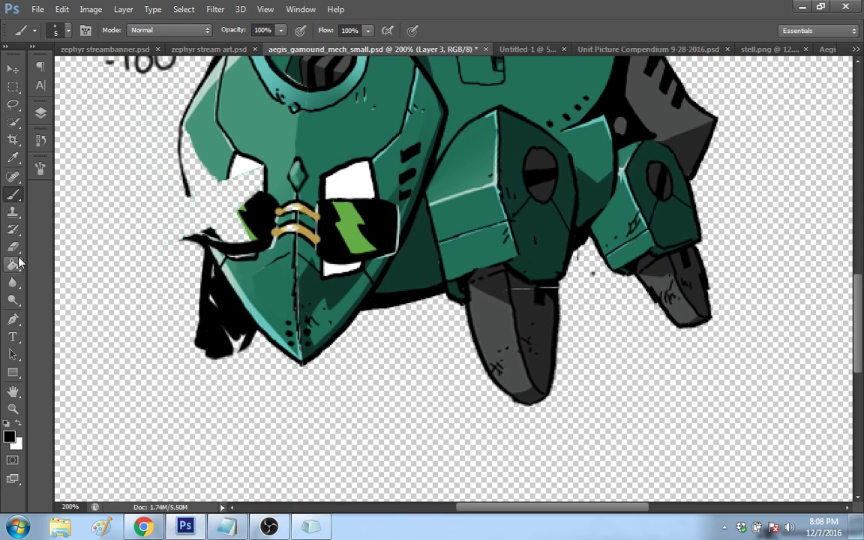
click(13, 246)
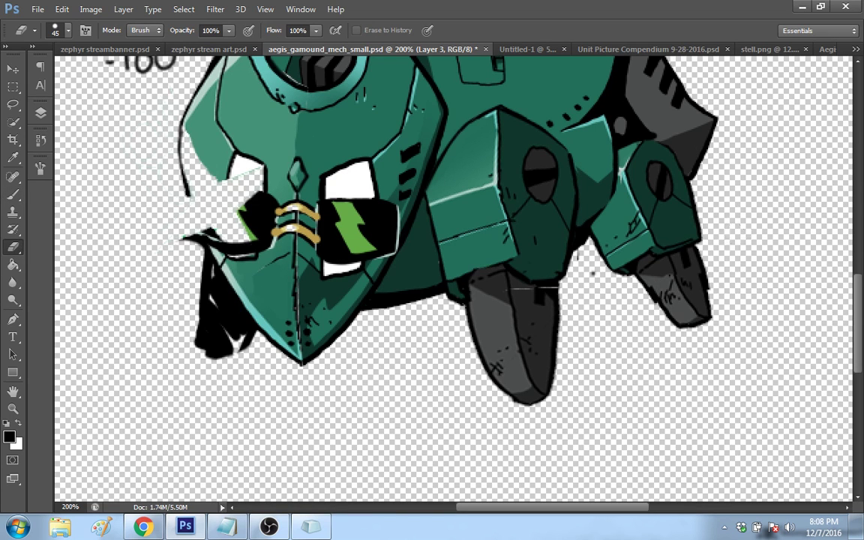
right_click(662, 254)
click(734, 236)
right_click(697, 257)
click(702, 291)
click(743, 239)
click(40, 112)
click(102, 241)
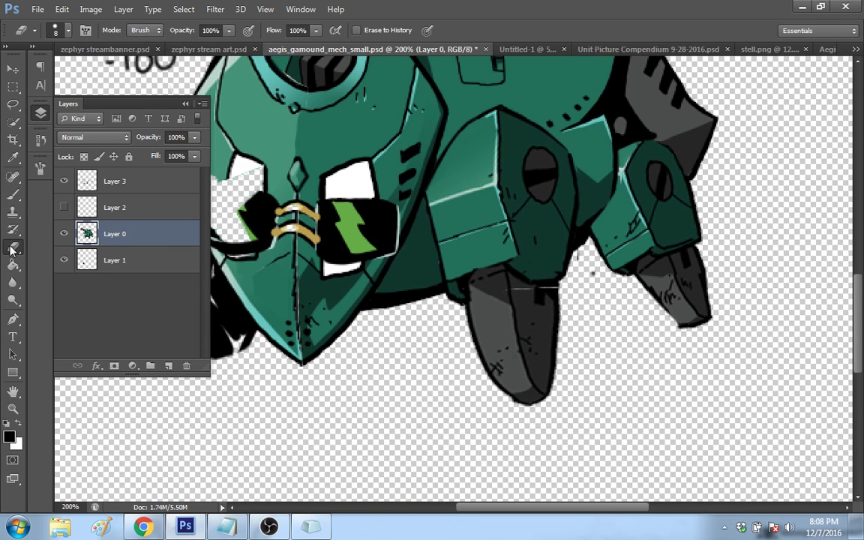
Touch up the scratched surface of the rear claw on Layer 0 with sampled dark grey.
click(13, 194)
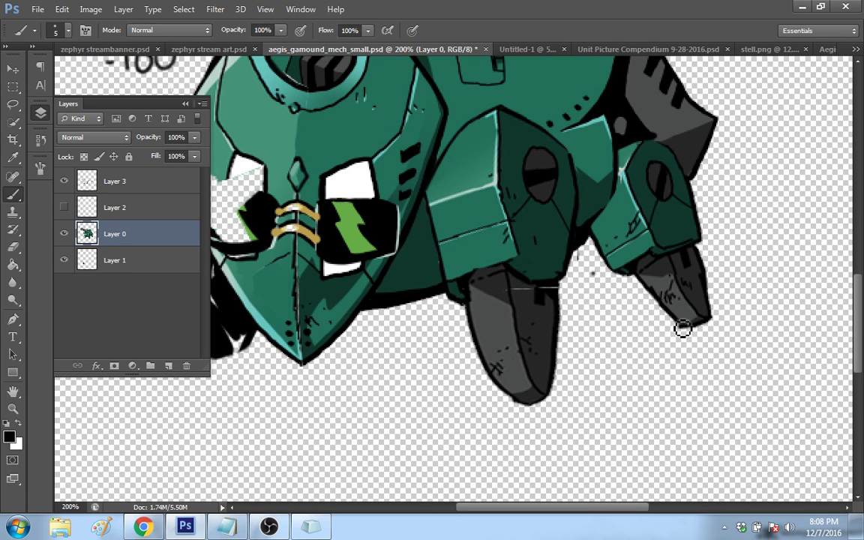
alt+click(661, 276)
drag(664, 294, 675, 286)
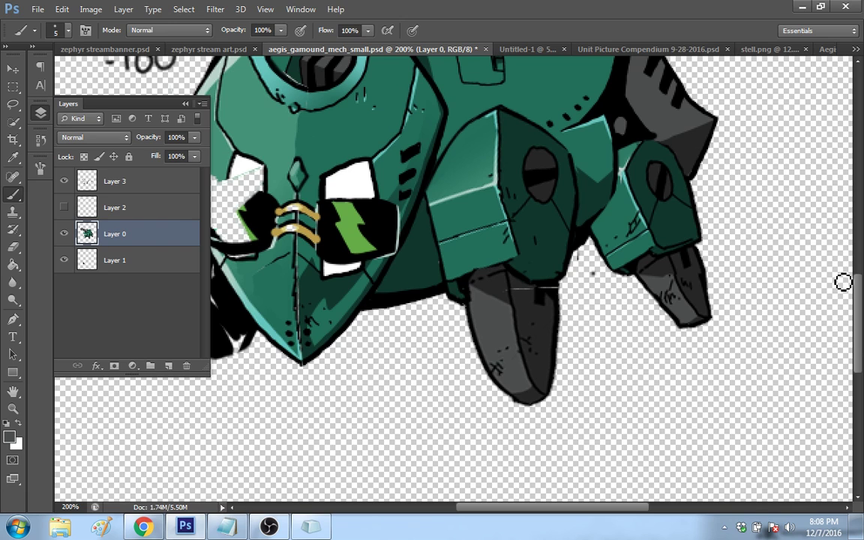
Erase the pointed tip of the mech's chin on Layer 0 to make it blunter.
drag(540, 507, 514, 508)
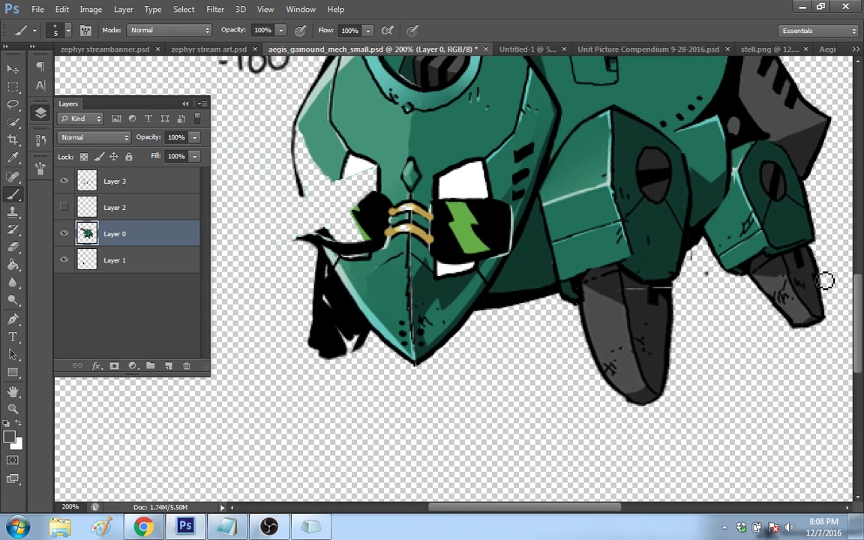
mouse_move(857, 299)
mouse_down()
mouse_move(857, 257)
mouse_move(857, 285)
mouse_up()
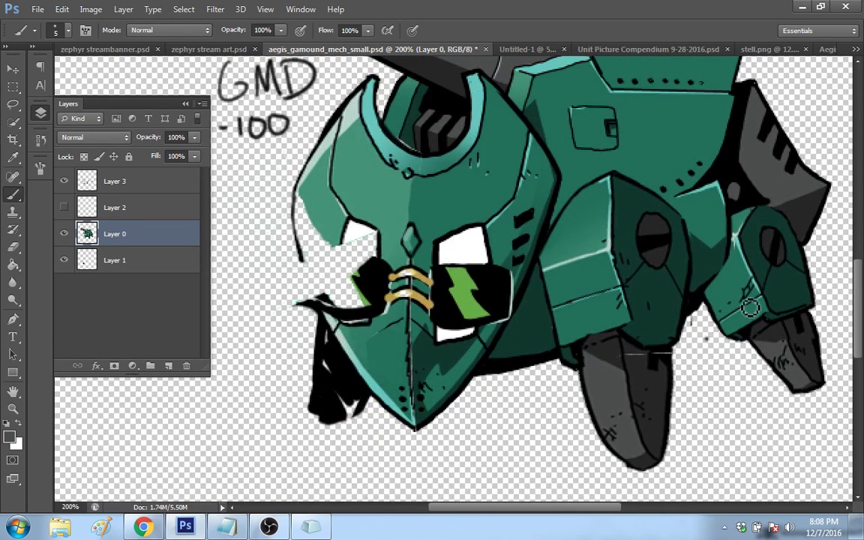
click(13, 246)
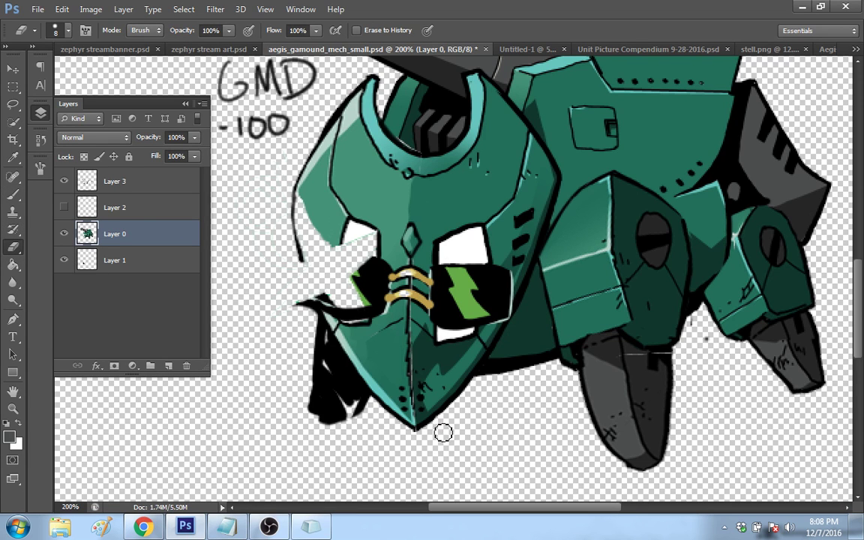
mouse_move(472, 415)
mouse_down()
mouse_move(421, 437)
mouse_move(494, 394)
mouse_move(414, 414)
mouse_move(393, 434)
mouse_move(446, 431)
mouse_up()
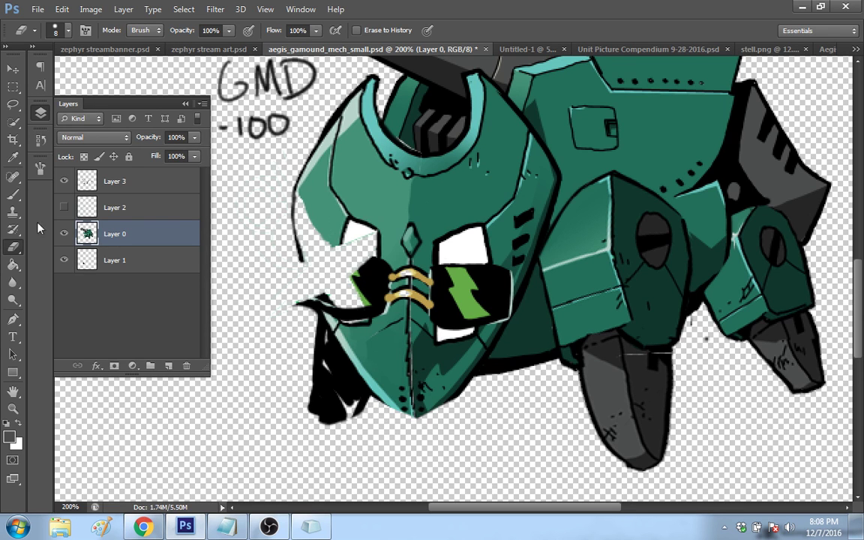
Redraw the black outline along both lower edges of the chin, closing it into a rounded tip with the 5 px brush.
click(14, 195)
key(bracketleft)
key(bracketleft)
key(bracketleft)
key(bracketleft)
key(bracketleft)
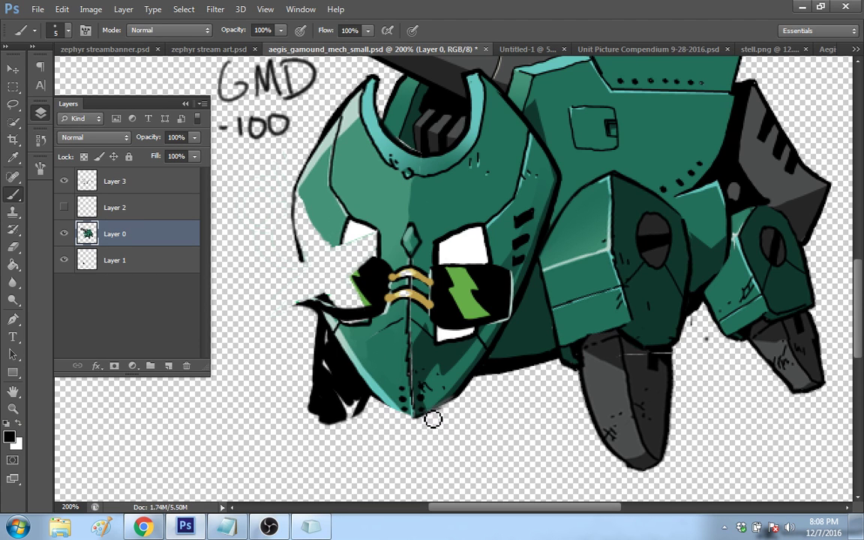
drag(421, 424, 466, 403)
drag(424, 425, 462, 402)
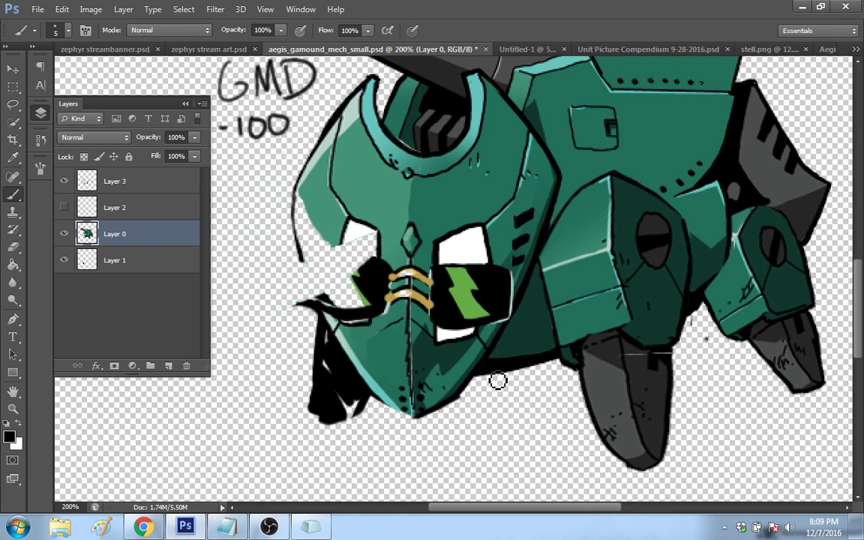
click(18, 250)
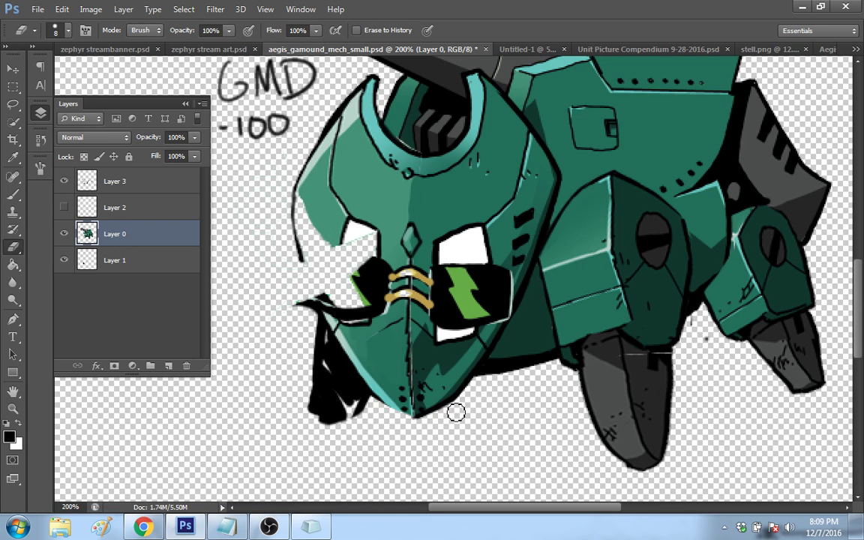
click(22, 196)
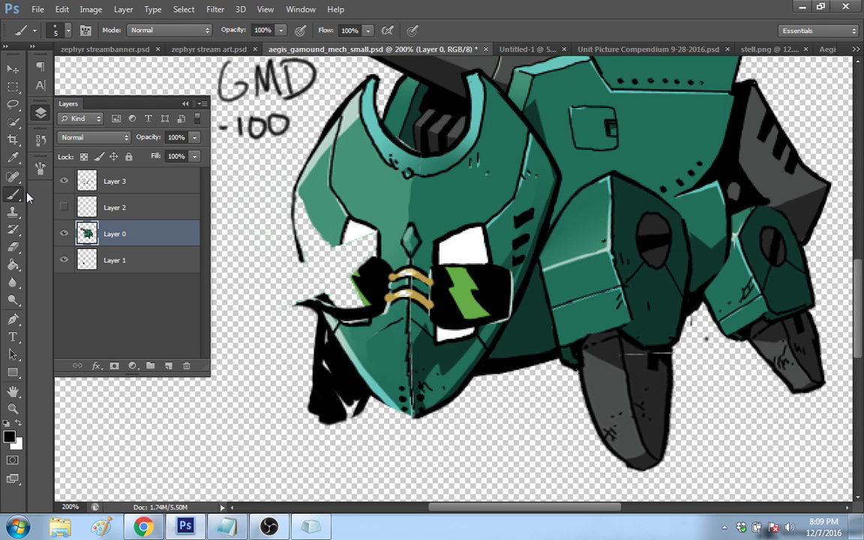
drag(350, 364, 420, 425)
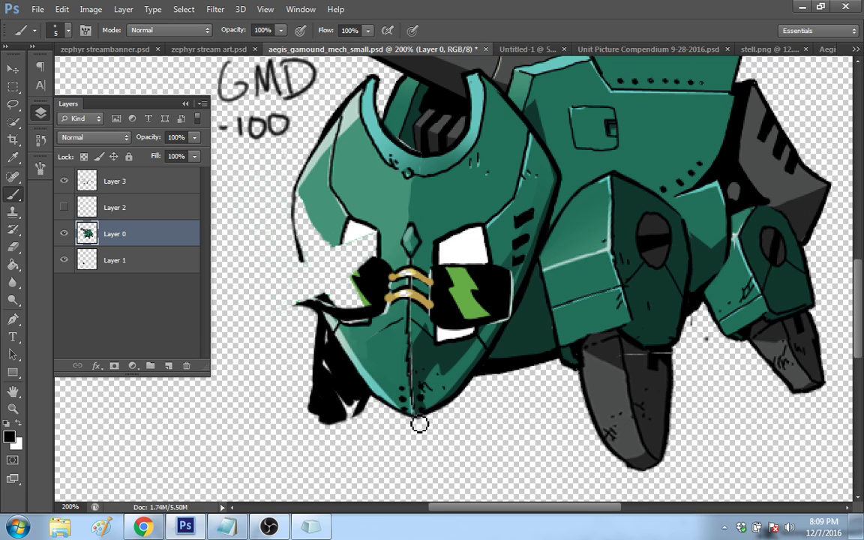
drag(386, 391, 398, 371)
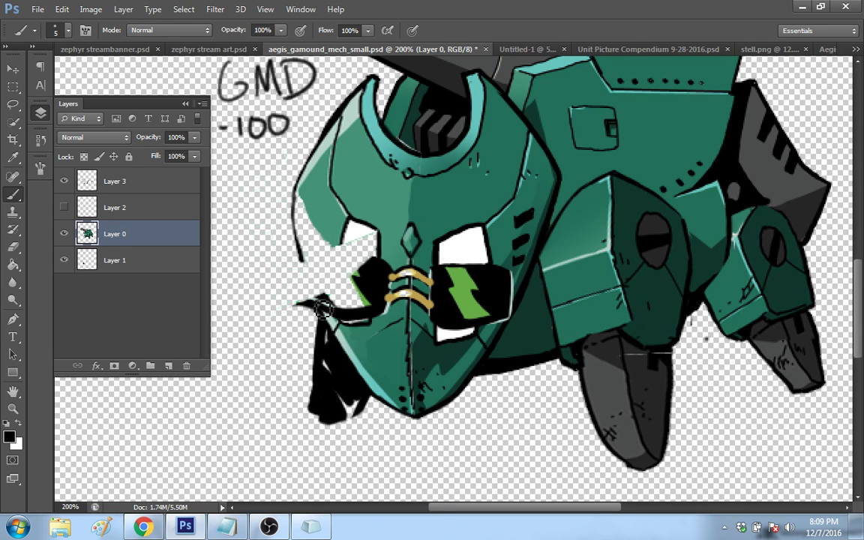
Ink the missing outer contour of the damaged side of the face down to the black curve under the eye.
mouse_move(306, 268)
mouse_down()
mouse_move(328, 311)
mouse_move(320, 299)
mouse_up()
key(ctrl+z)
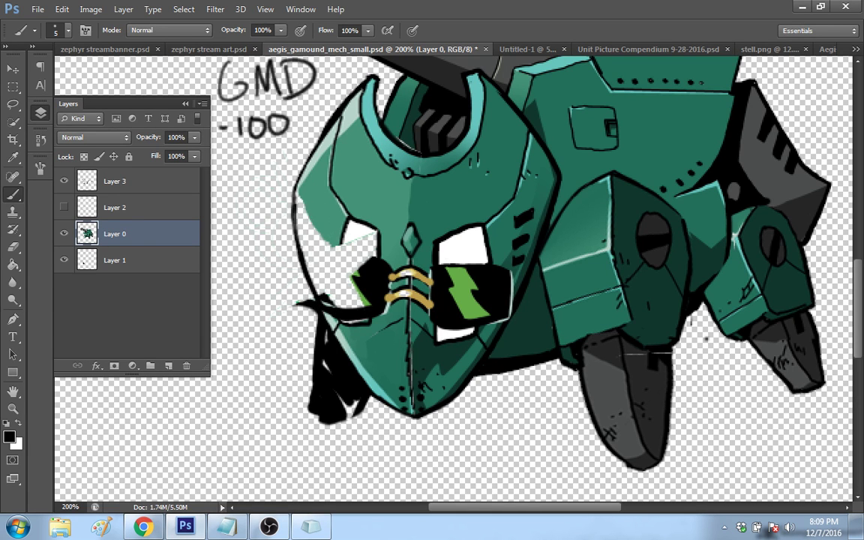
drag(304, 245, 298, 197)
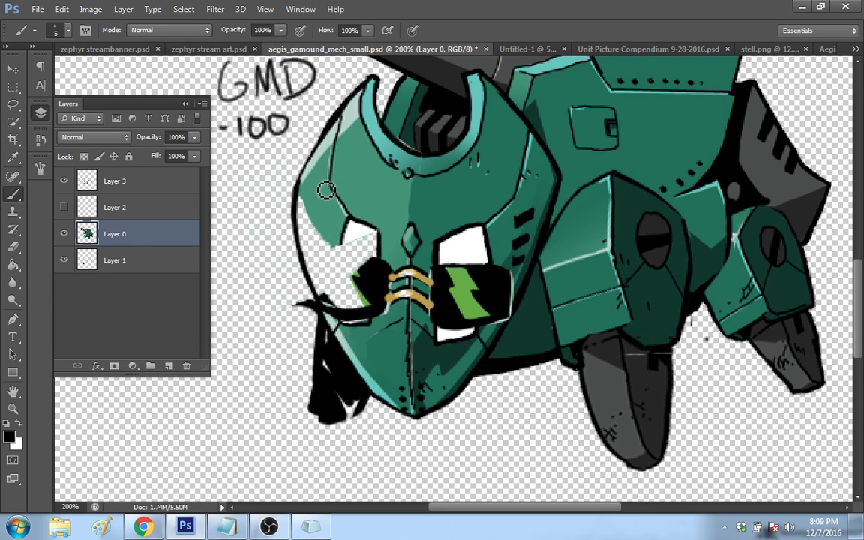
key(ctrl+z)
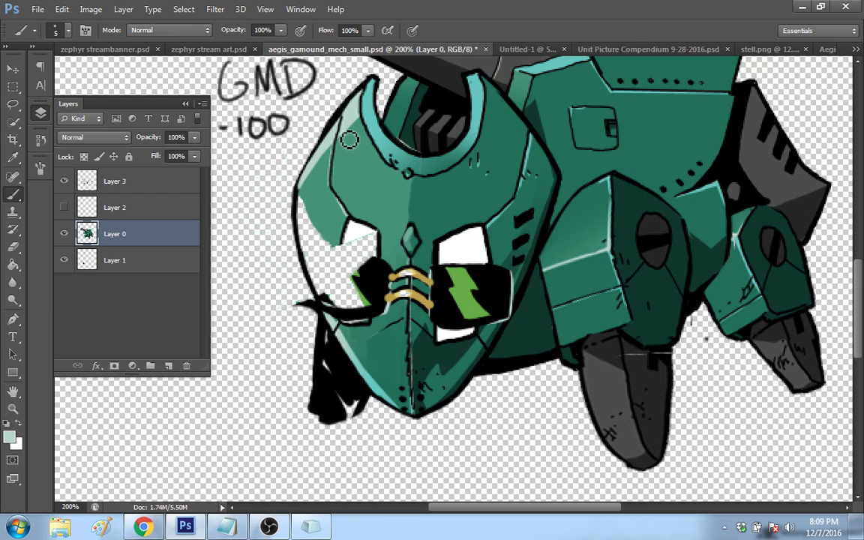
Paint over the thin white line across the top of the front claw.
alt+click(379, 201)
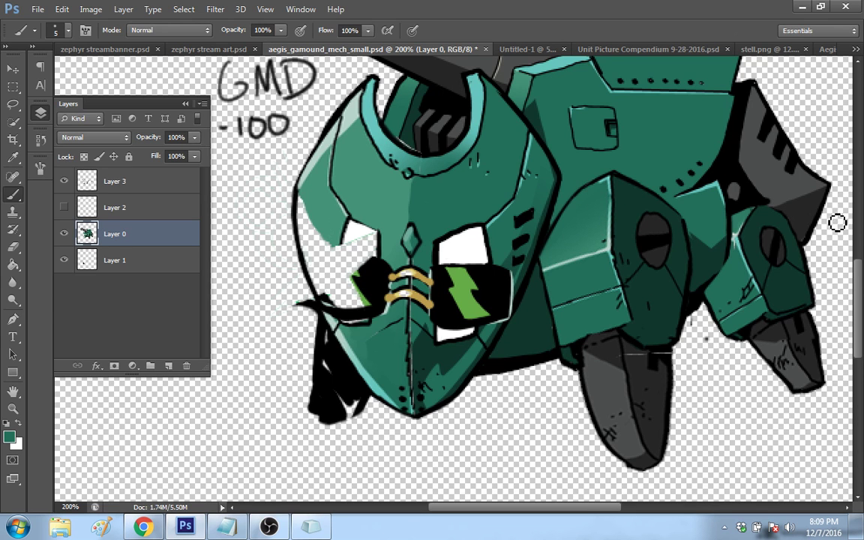
mouse_move(862, 280)
mouse_down()
mouse_move(861, 271)
mouse_move(860, 286)
mouse_up()
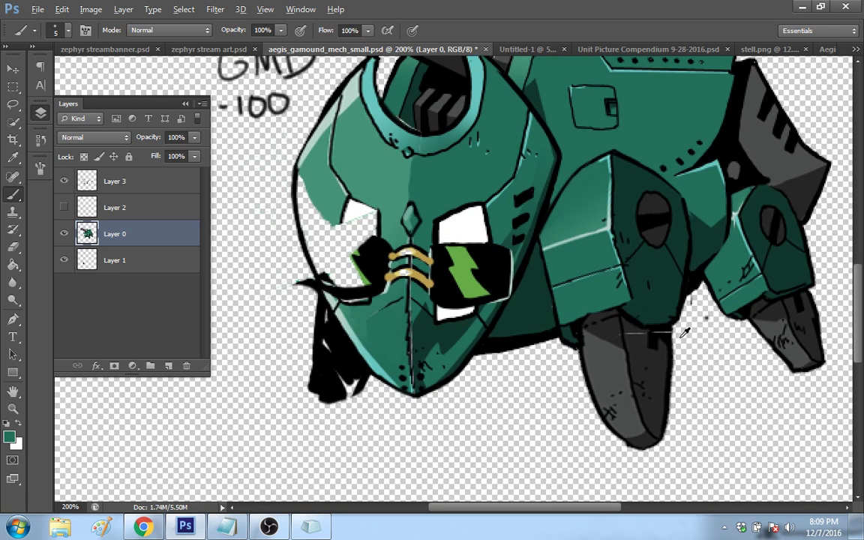
alt+click(620, 330)
drag(639, 344, 674, 334)
Move the star flare layer, Layer 2, above Layer 3 and leave it hidden.
drag(861, 306, 860, 274)
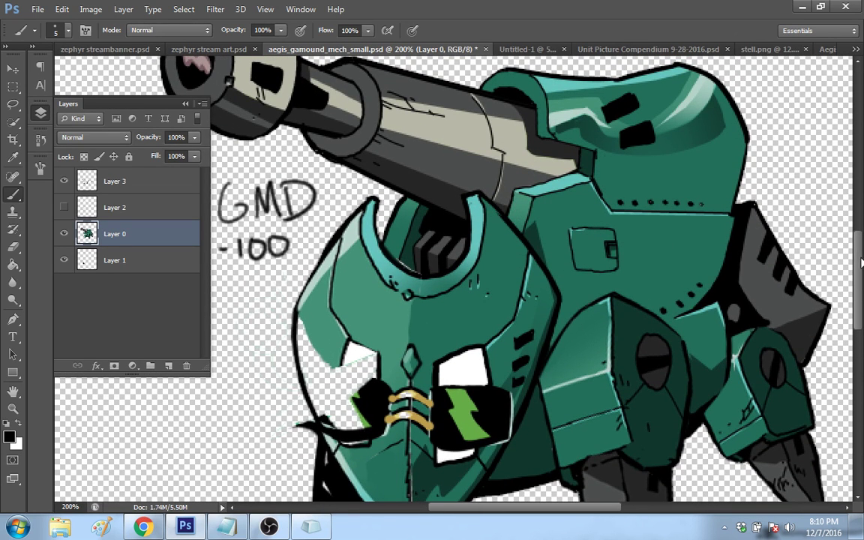
mouse_move(861, 262)
mouse_down()
mouse_move(860, 226)
mouse_move(861, 289)
mouse_up()
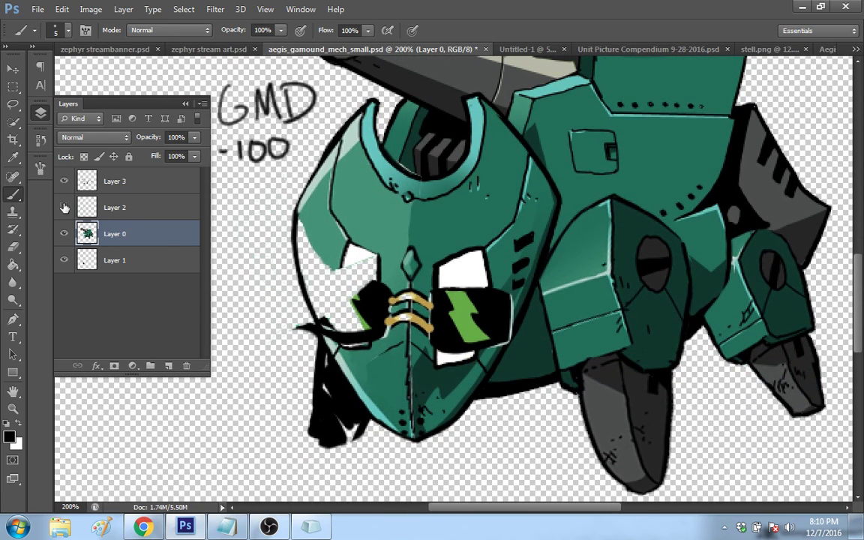
click(63, 207)
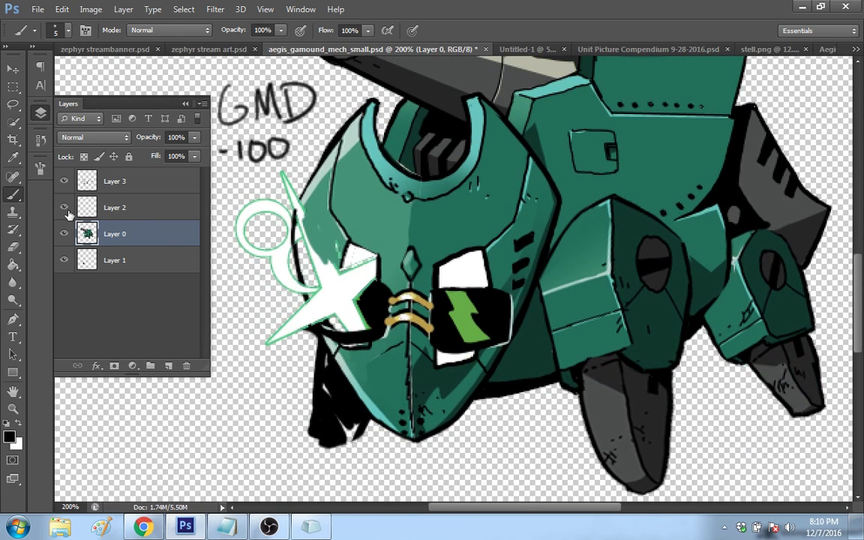
click(130, 210)
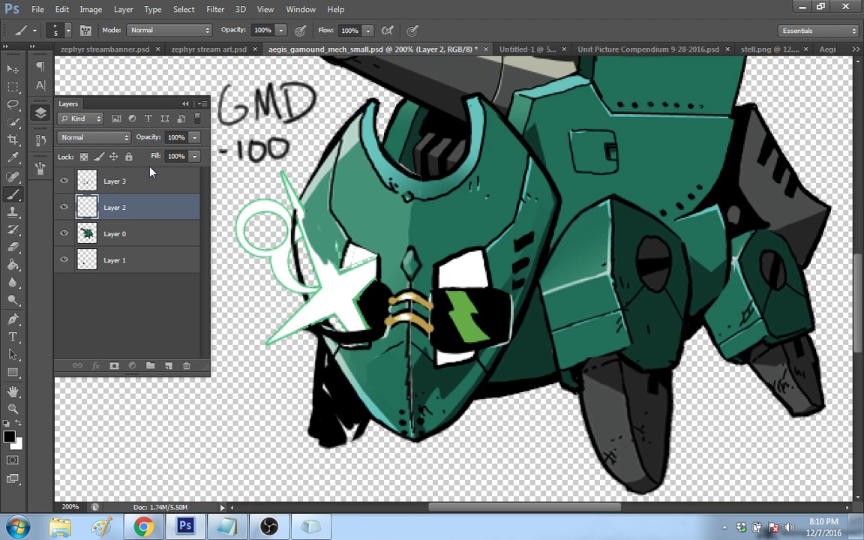
mouse_move(145, 206)
mouse_down()
mouse_move(148, 168)
mouse_move(156, 180)
mouse_move(150, 199)
mouse_move(153, 177)
mouse_up()
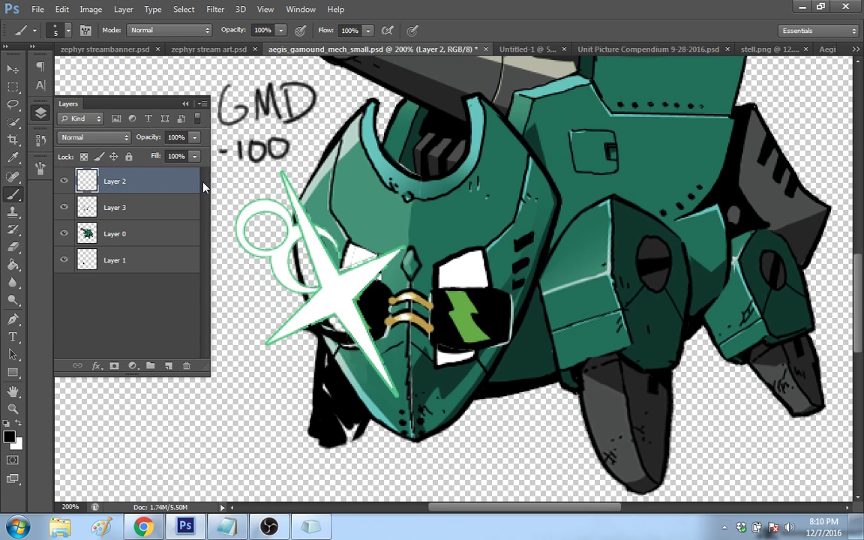
click(64, 181)
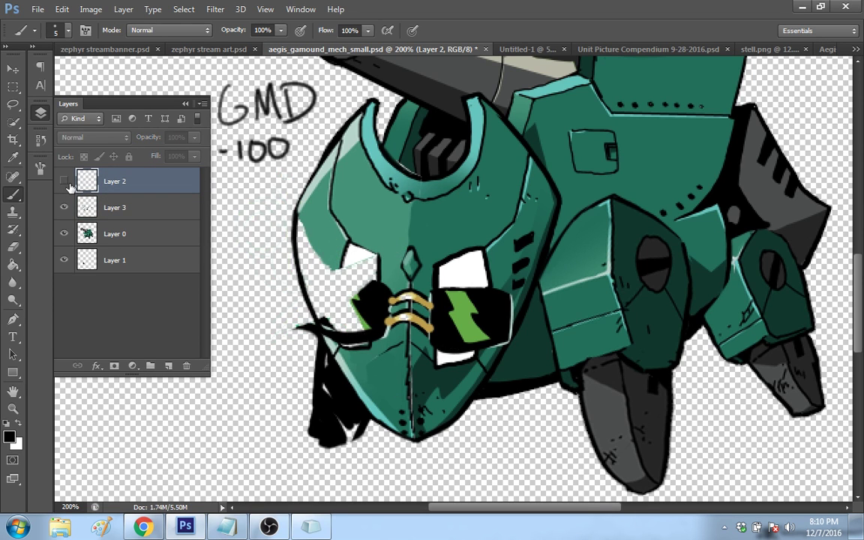
Paint both eye patches beside the gold nose bands solid black on Layer 0 with a 16 px brush, covering the green slashes.
click(13, 246)
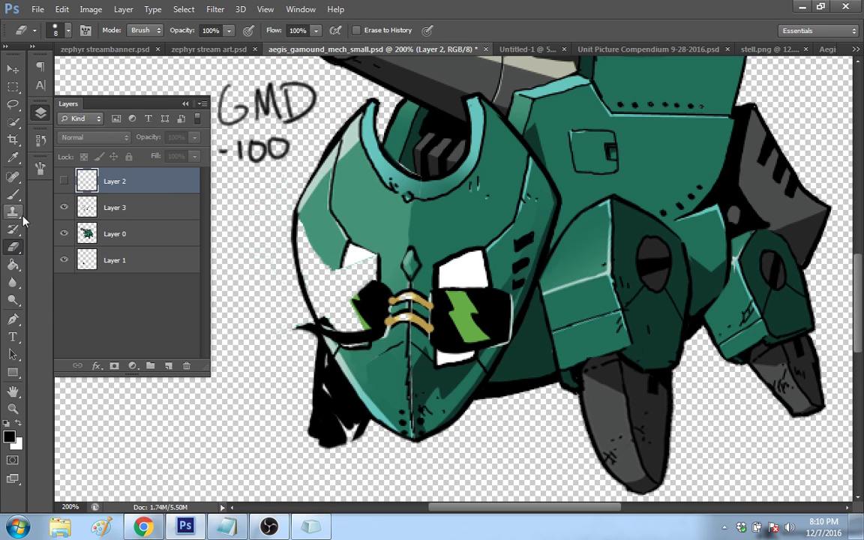
click(19, 199)
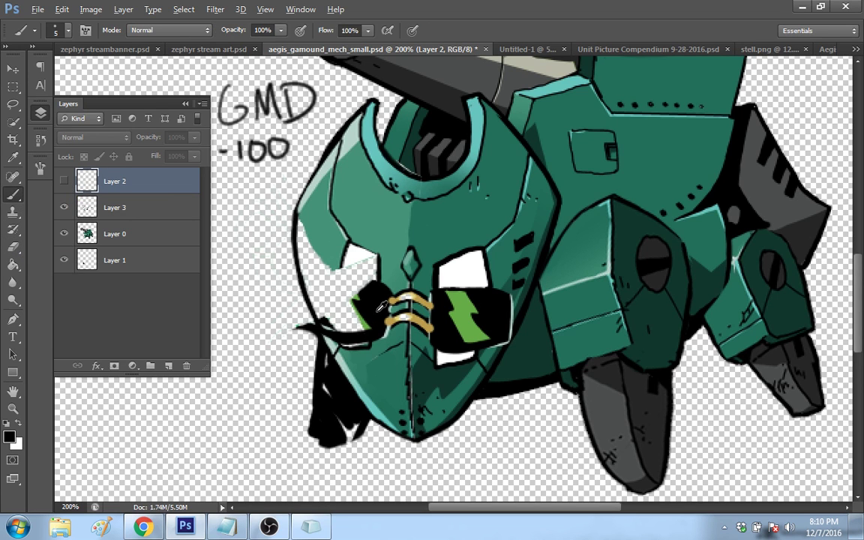
click(112, 236)
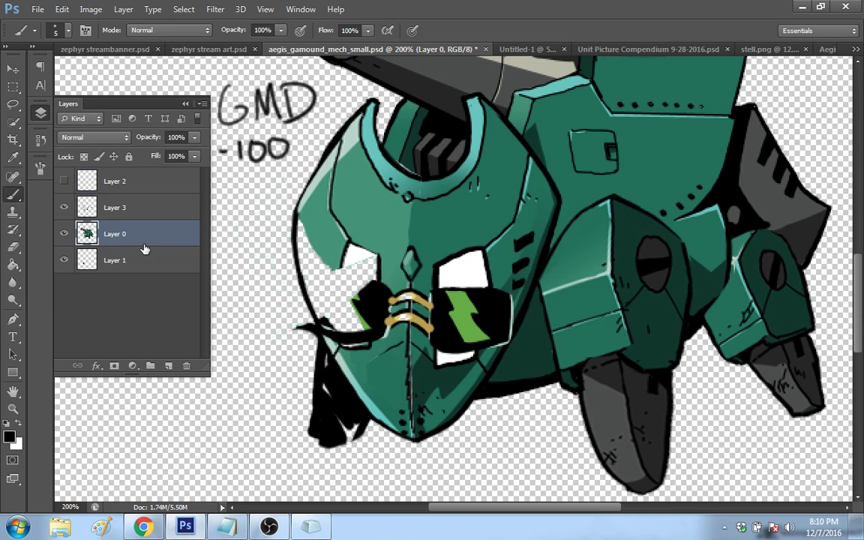
right_click(383, 324)
text(16)
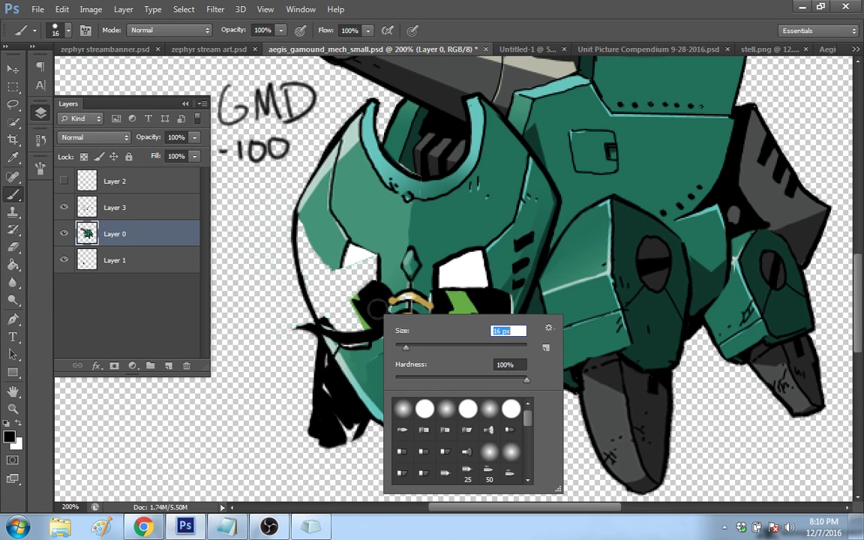
key(Return)
mouse_move(368, 325)
mouse_down()
mouse_move(345, 329)
mouse_move(356, 329)
mouse_move(377, 299)
mouse_move(356, 321)
mouse_move(368, 290)
mouse_move(355, 294)
mouse_move(349, 318)
mouse_move(338, 323)
mouse_move(325, 299)
mouse_move(363, 293)
mouse_move(338, 313)
mouse_up()
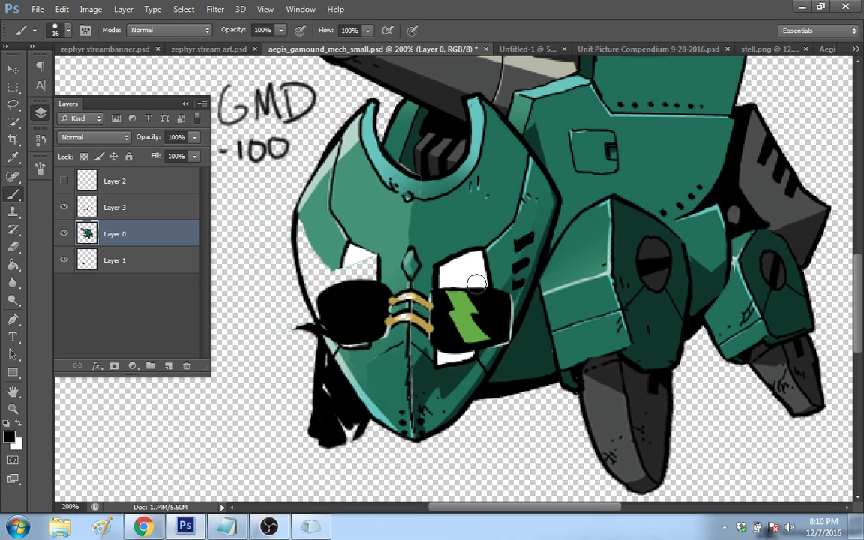
mouse_move(445, 297)
mouse_down()
mouse_move(470, 289)
mouse_move(500, 300)
mouse_move(452, 292)
mouse_move(479, 296)
mouse_move(465, 333)
mouse_up()
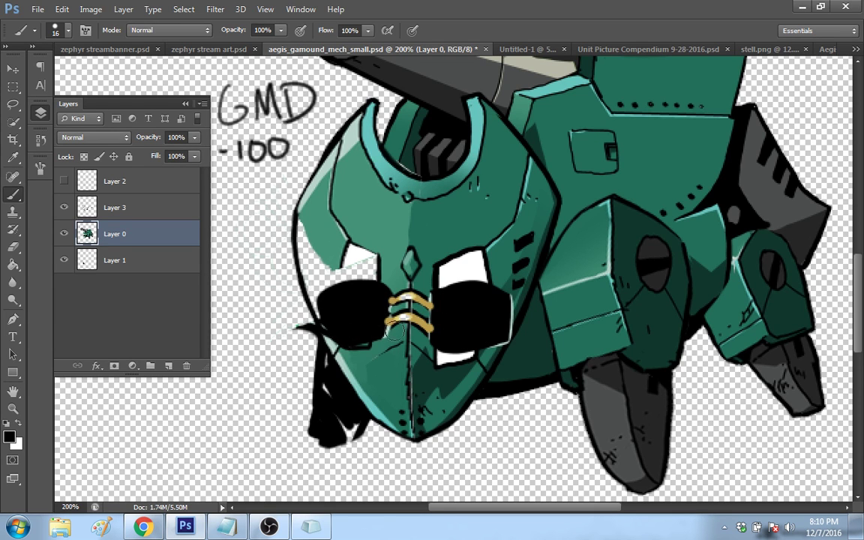
mouse_move(340, 333)
mouse_down()
mouse_move(320, 300)
mouse_move(333, 329)
mouse_move(324, 318)
mouse_move(324, 295)
mouse_move(375, 296)
mouse_move(331, 298)
mouse_up()
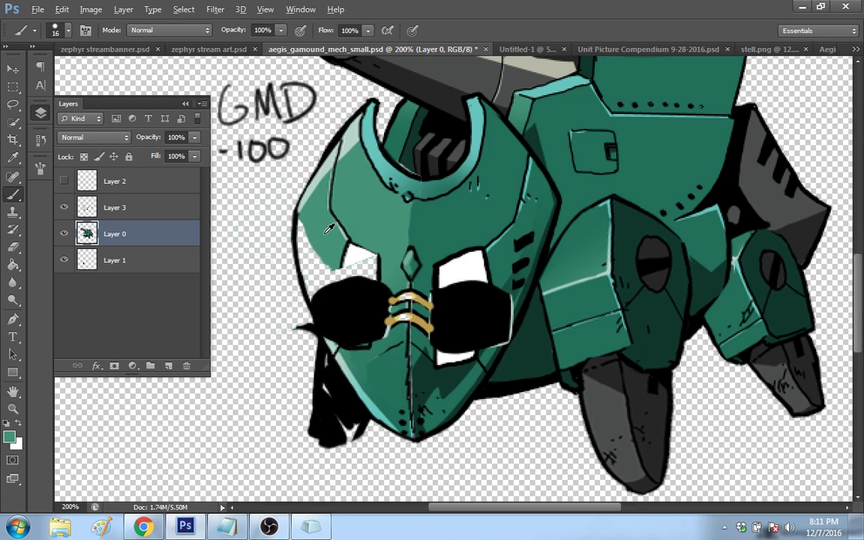
Fill the missing cheek area inside the damaged side's contour with the sampled face green, using 16 px and 10 px brushes.
drag(323, 261, 305, 237)
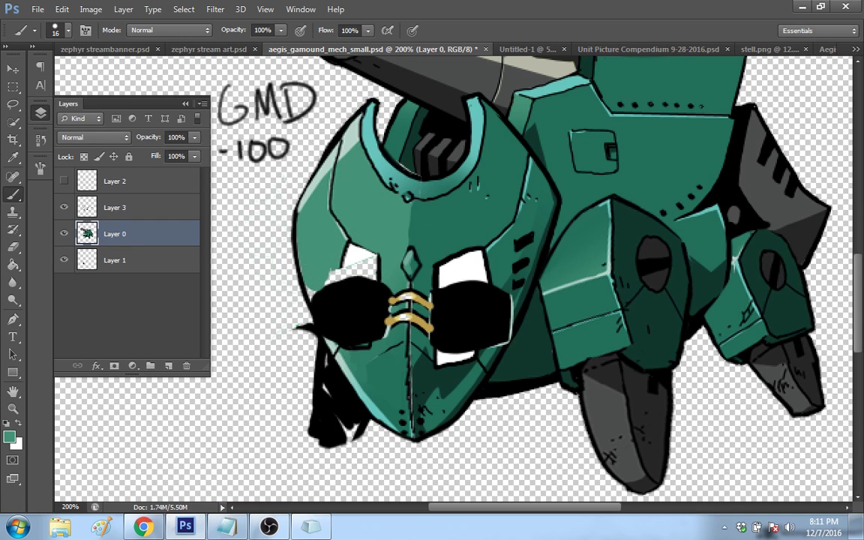
right_click(333, 246)
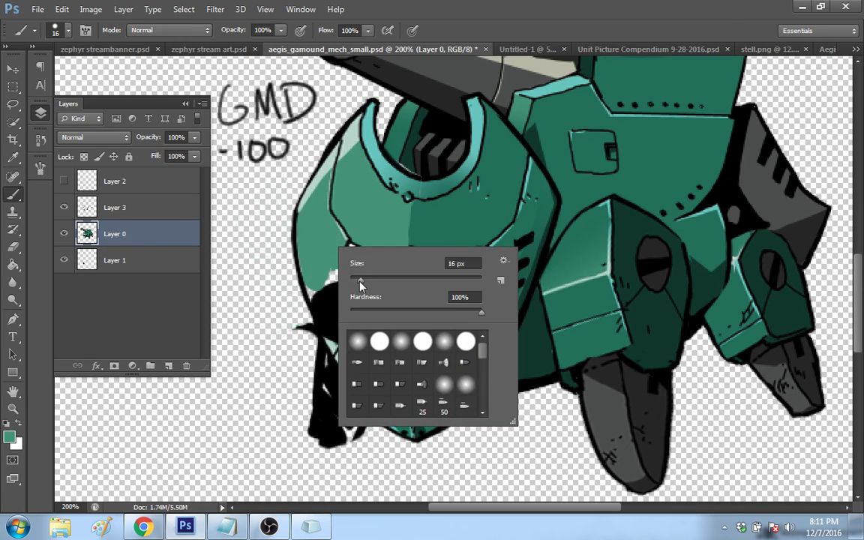
drag(361, 280, 355, 280)
click(321, 265)
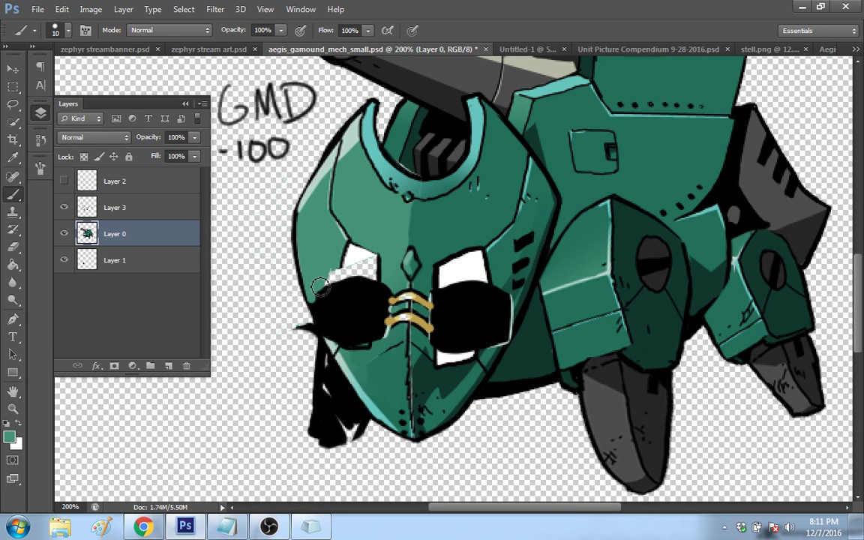
drag(321, 286, 341, 262)
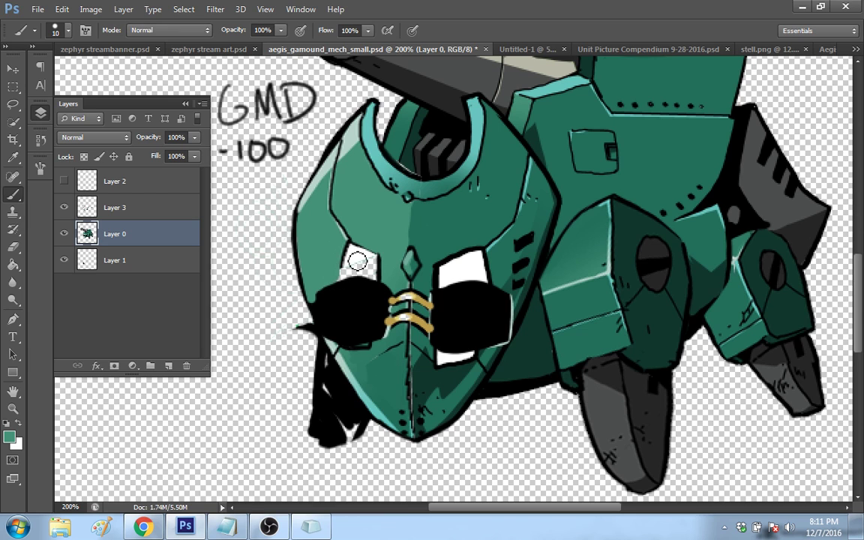
Fill the eye opening above the damaged side's black patch with solid white, finishing it on Layer 3 with the 10 px brush.
mouse_move(349, 259)
mouse_down()
mouse_move(342, 281)
mouse_move(340, 267)
mouse_move(352, 257)
mouse_up()
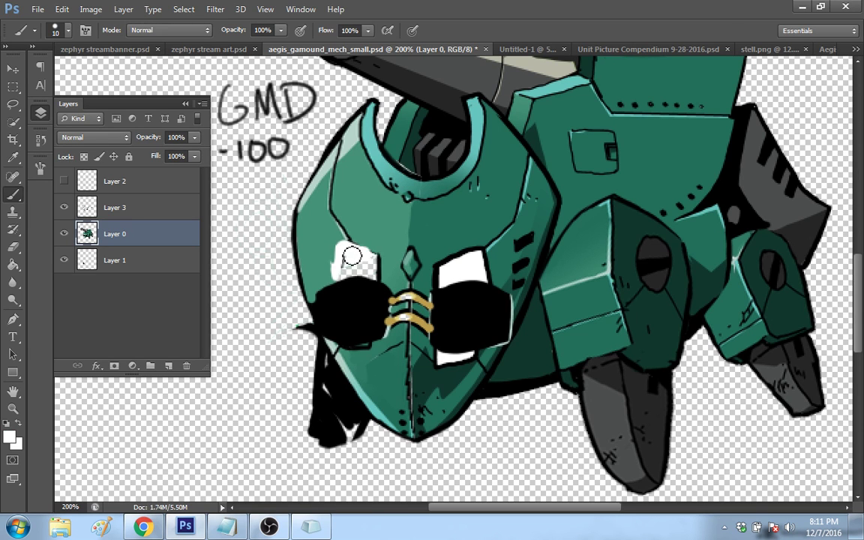
click(124, 185)
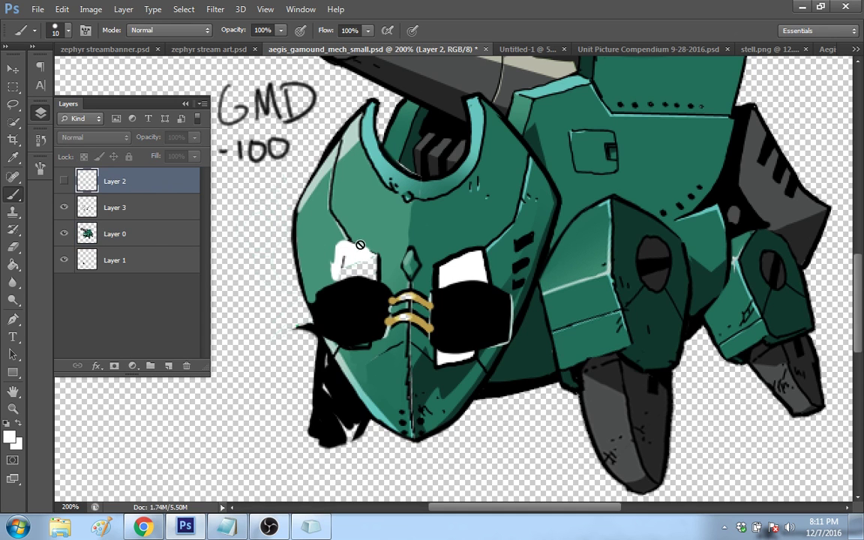
click(102, 209)
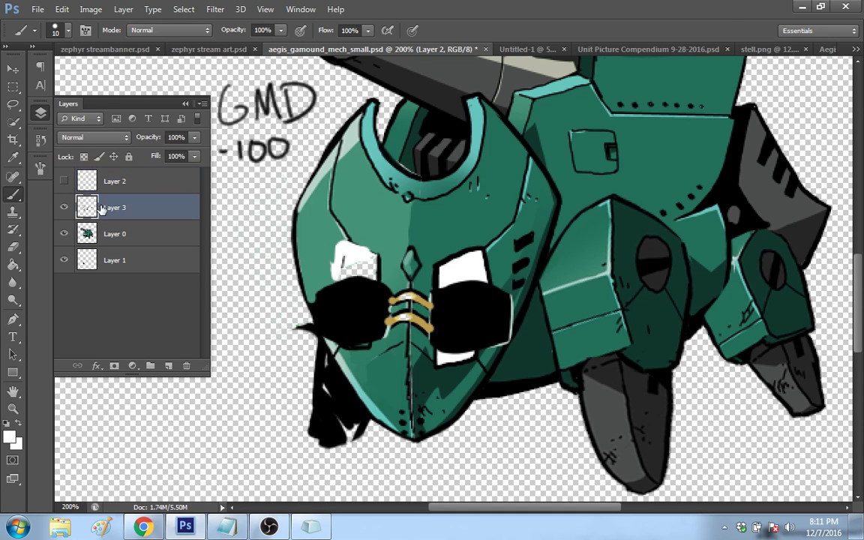
mouse_move(376, 255)
mouse_down()
mouse_move(350, 257)
mouse_move(347, 267)
mouse_move(347, 259)
mouse_move(354, 265)
mouse_move(342, 274)
mouse_move(339, 263)
mouse_move(341, 275)
mouse_move(362, 256)
mouse_move(343, 277)
mouse_move(376, 278)
mouse_move(359, 265)
mouse_move(376, 270)
mouse_move(354, 253)
mouse_up()
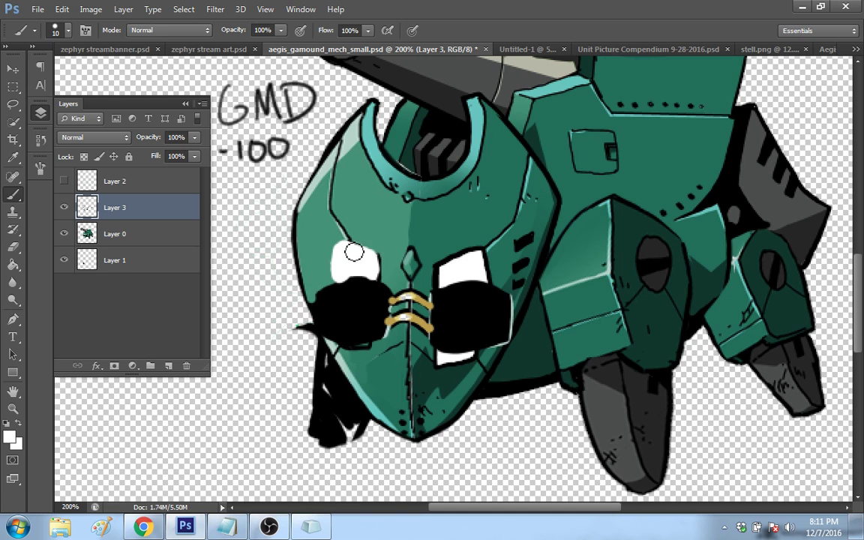
Ink wider black outlines around both white eye openings on Layer 3 with a 5 px brush, and fill the undamaged eye's added corner white.
click(7, 423)
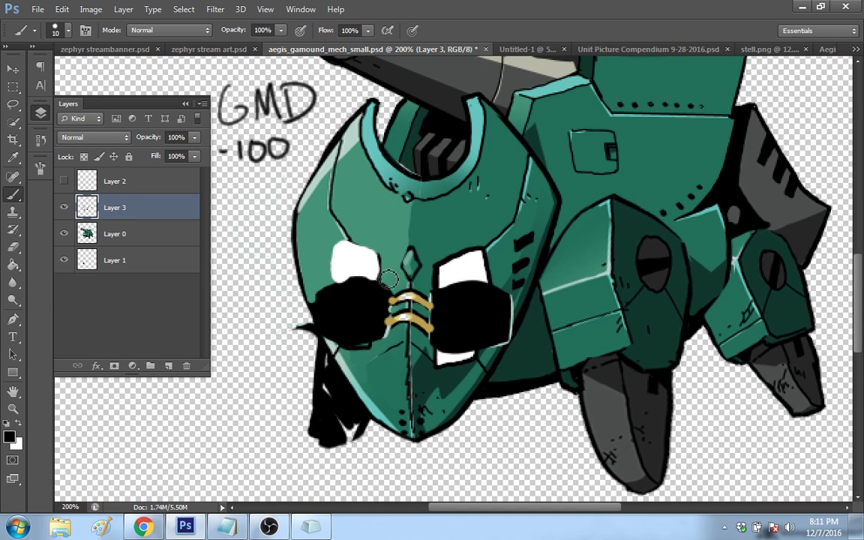
right_click(377, 299)
text(5)
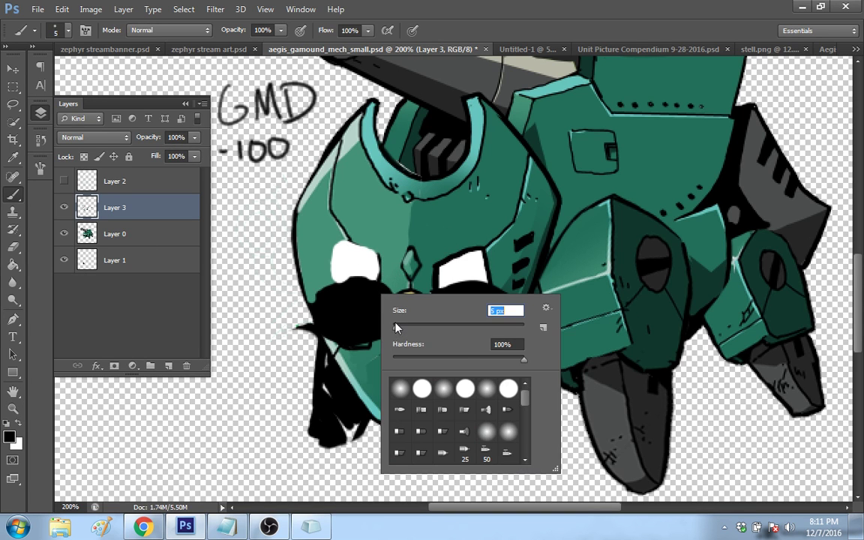
key(Return)
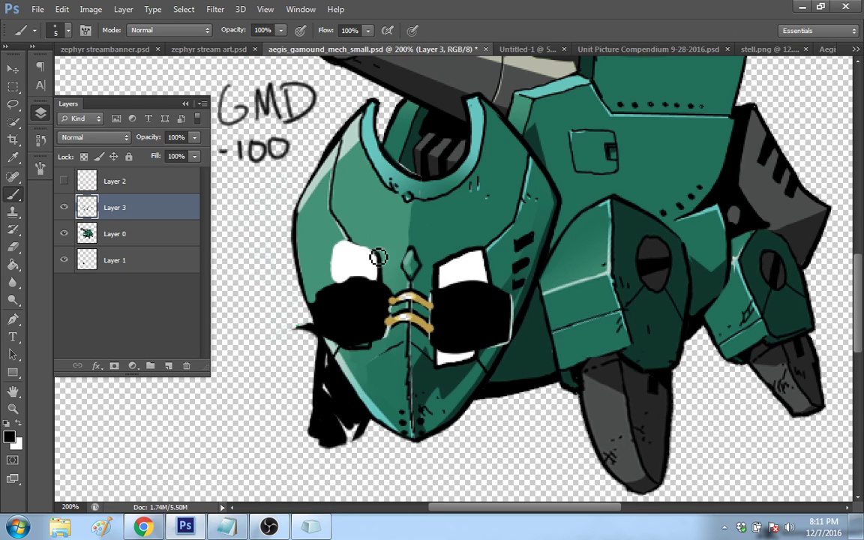
drag(324, 240, 346, 240)
drag(441, 248, 500, 245)
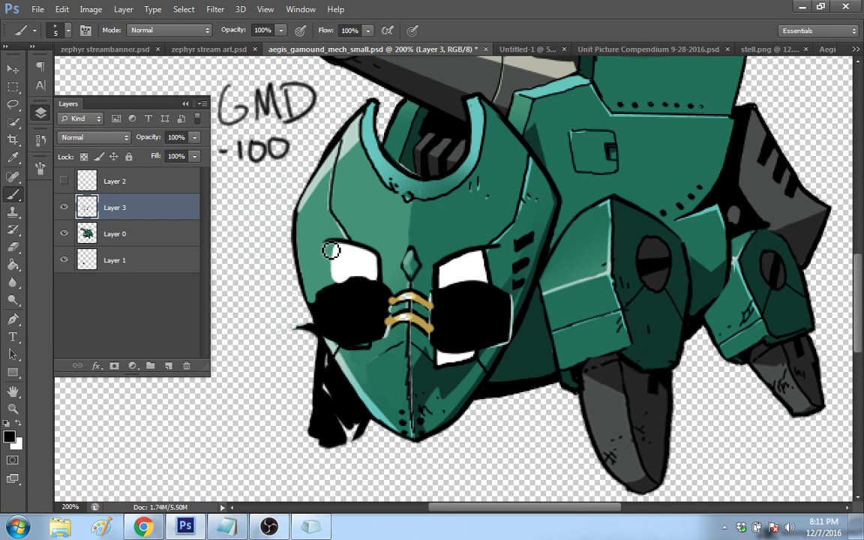
drag(325, 261, 339, 281)
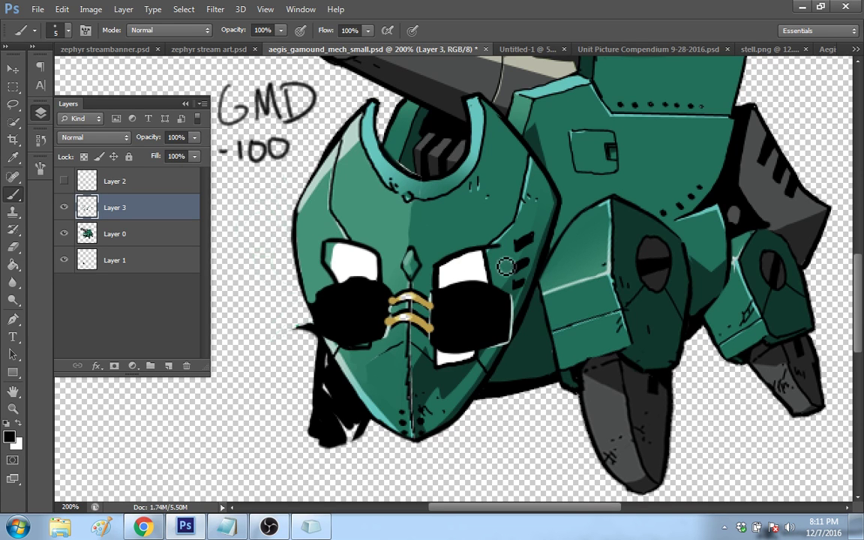
drag(489, 246, 501, 266)
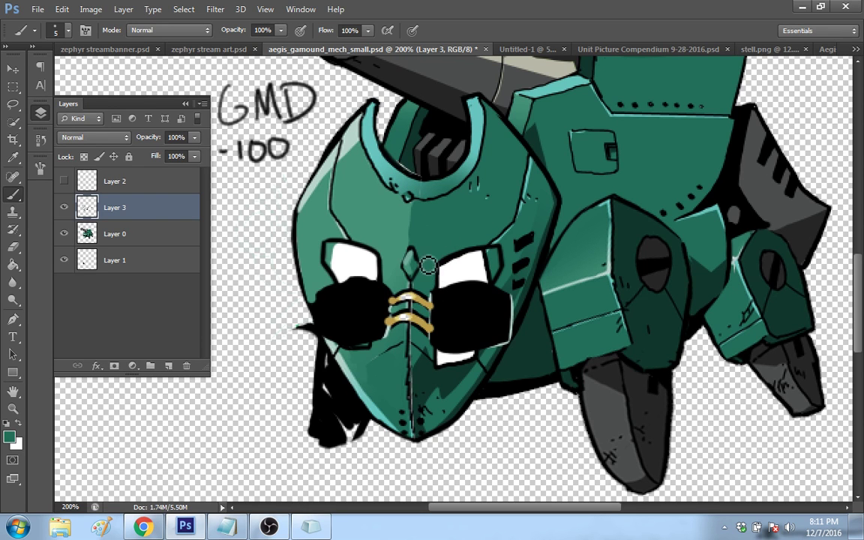
alt+click(474, 262)
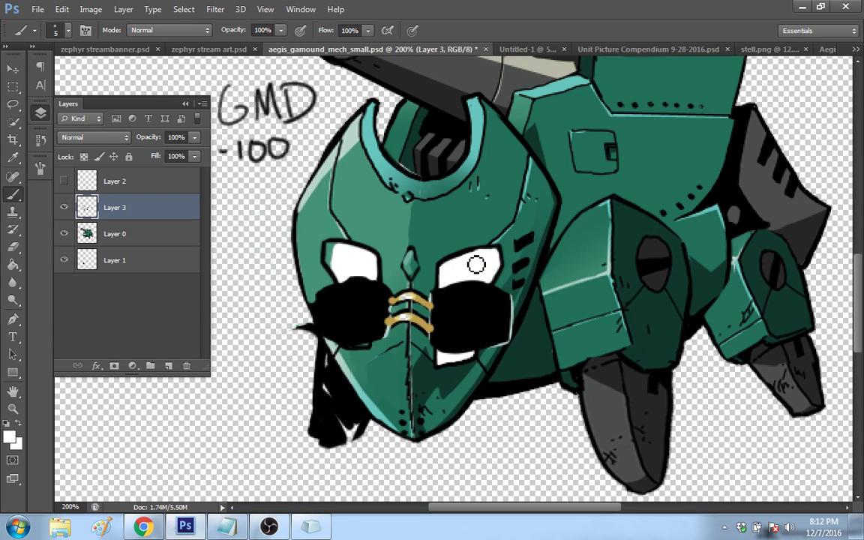
Search the Desktop and its Files folder for a file to open, and close the dialog without opening anything.
click(36, 9)
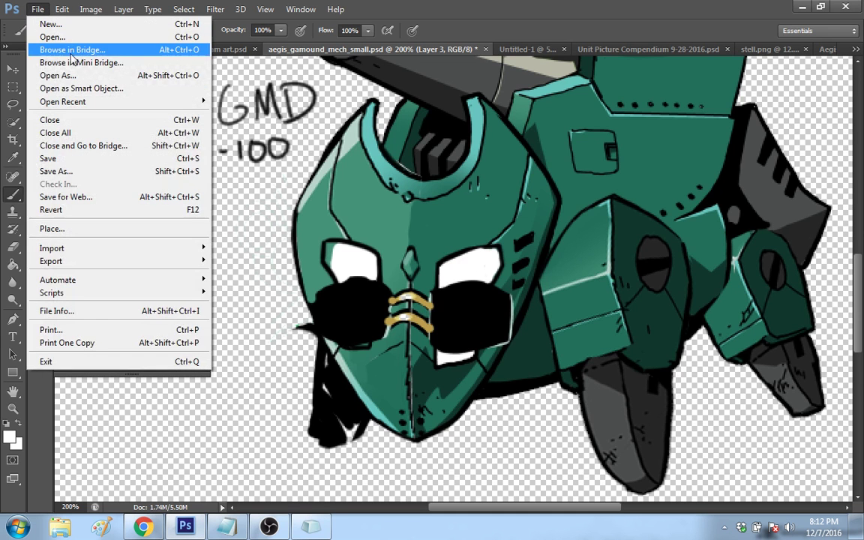
click(61, 37)
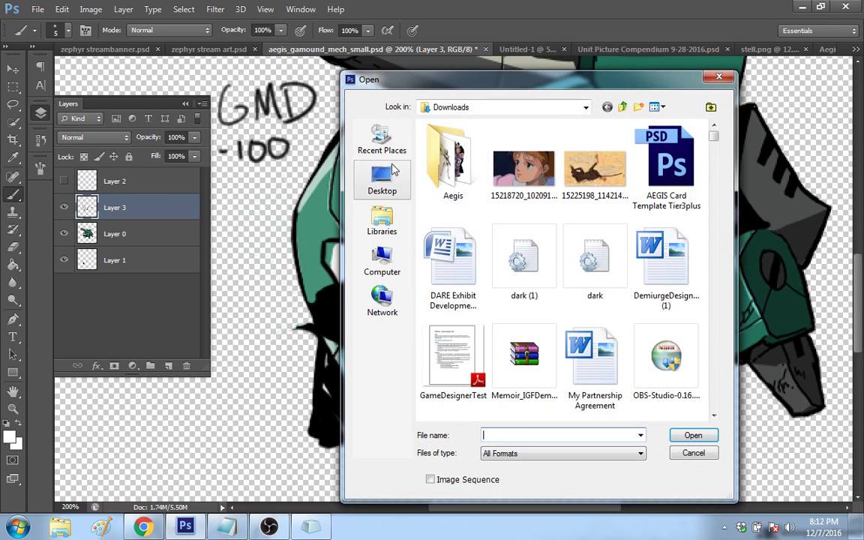
click(384, 177)
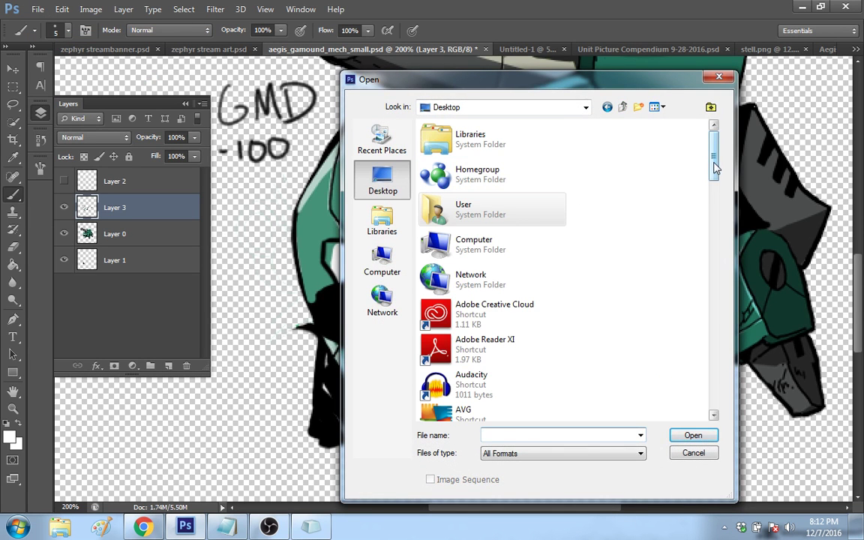
drag(713, 162, 710, 284)
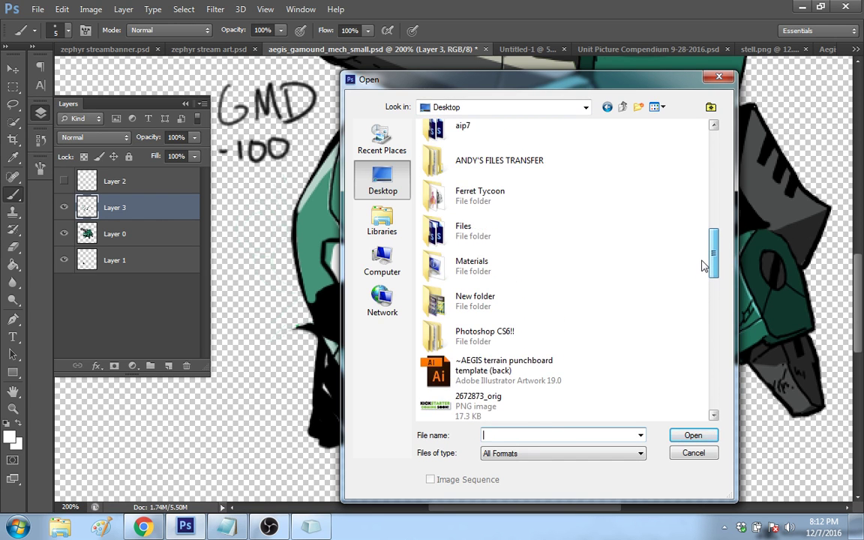
click(449, 230)
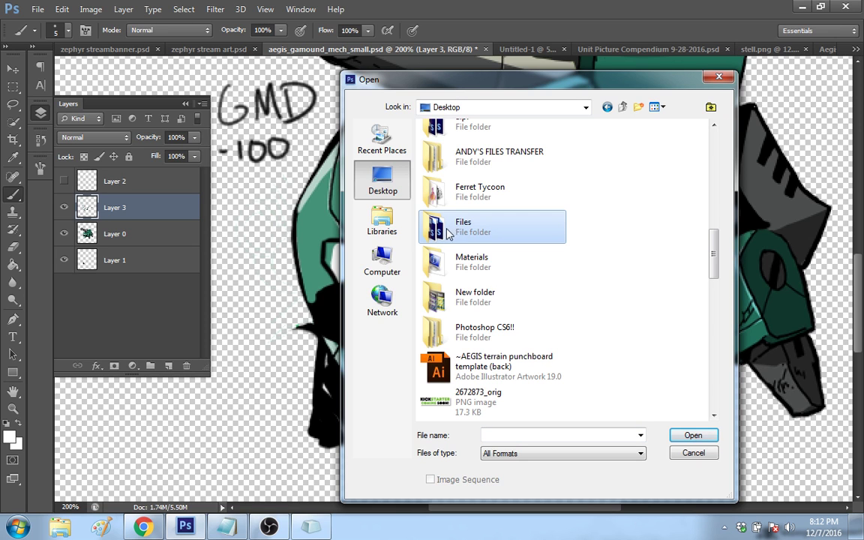
double_click(444, 229)
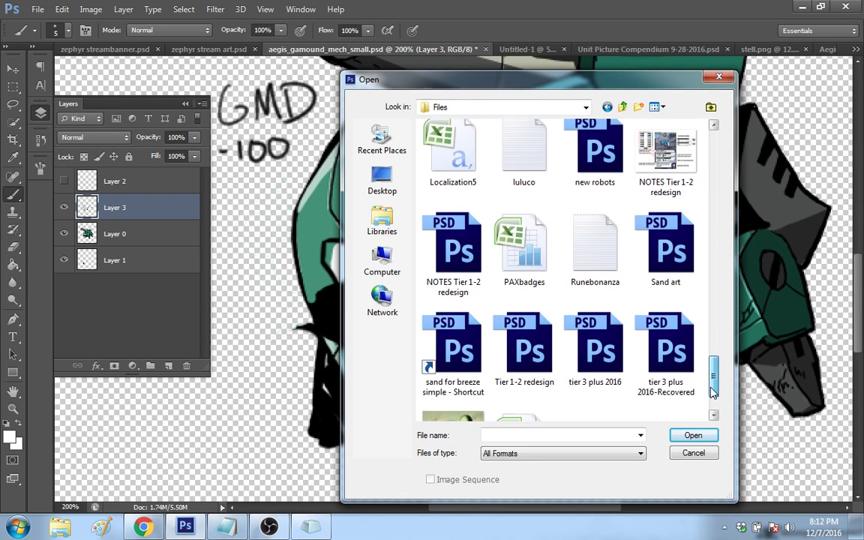
drag(713, 382, 675, 184)
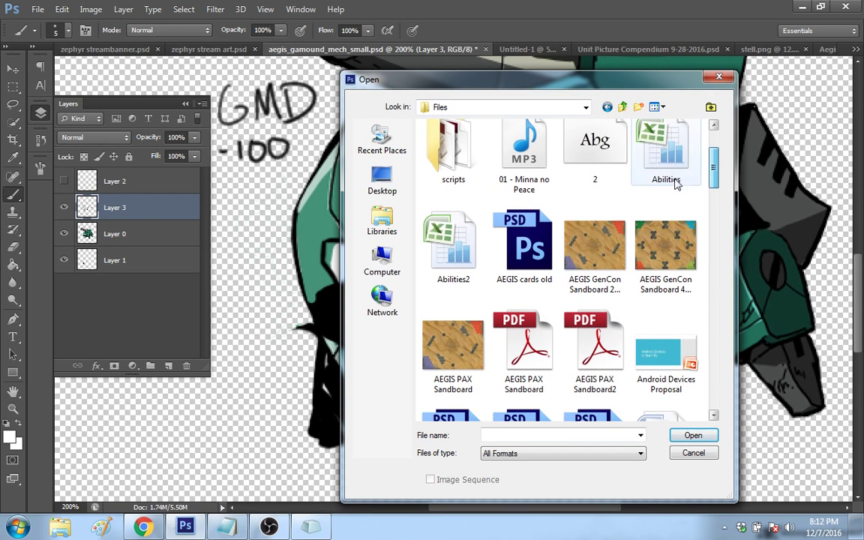
click(609, 107)
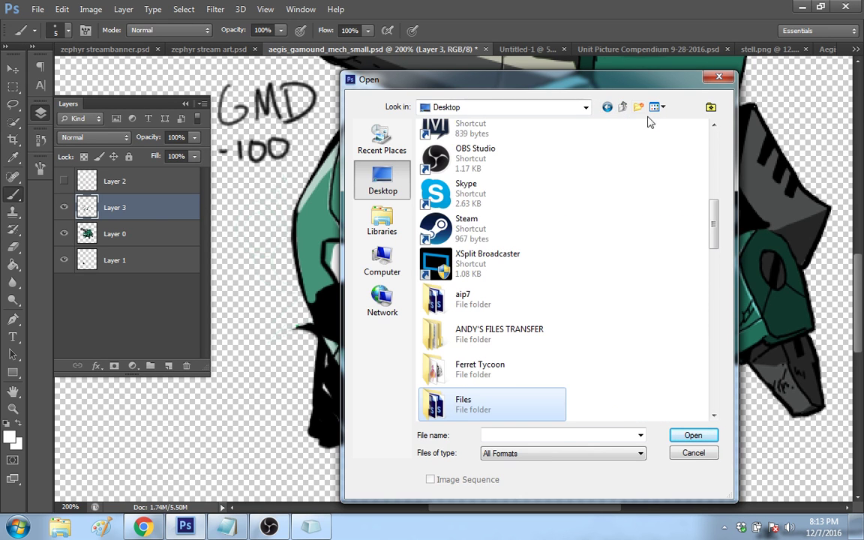
drag(722, 217, 716, 314)
click(720, 77)
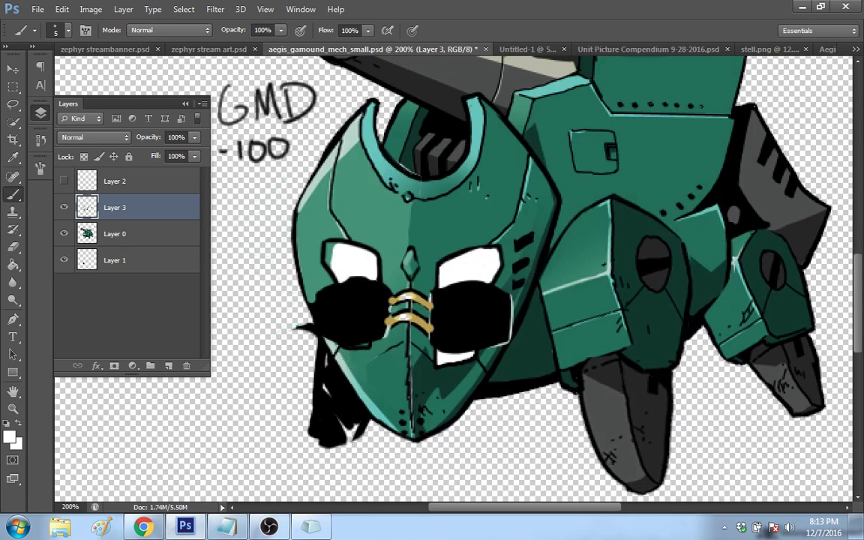
Check which layer holds the stray black mark outside the damaged side's eye patch, and erase it from Layer 0 with the 8 px eraser.
alt+click(311, 277)
click(64, 234)
click(63, 210)
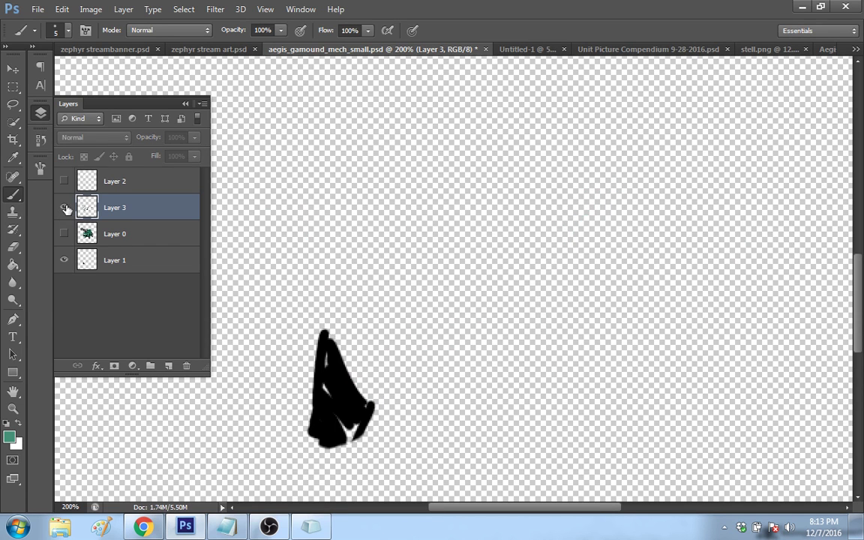
click(64, 208)
click(64, 234)
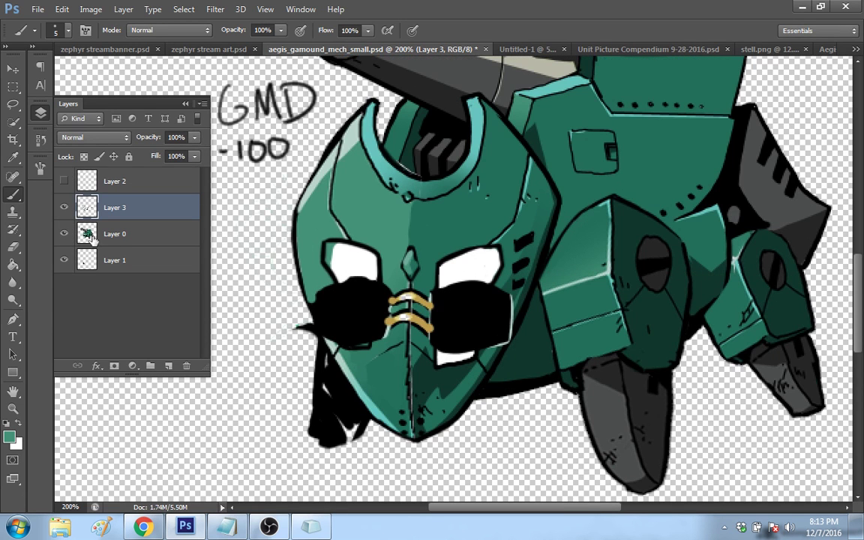
key(e)
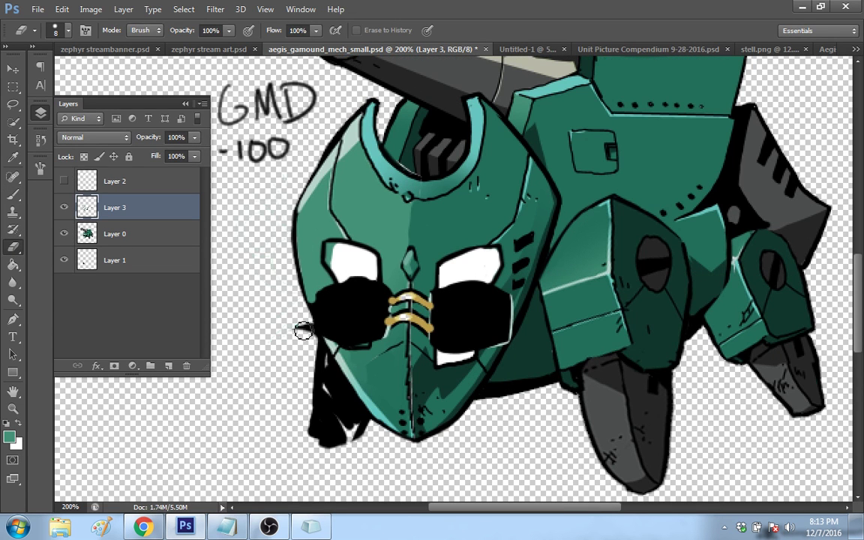
click(114, 233)
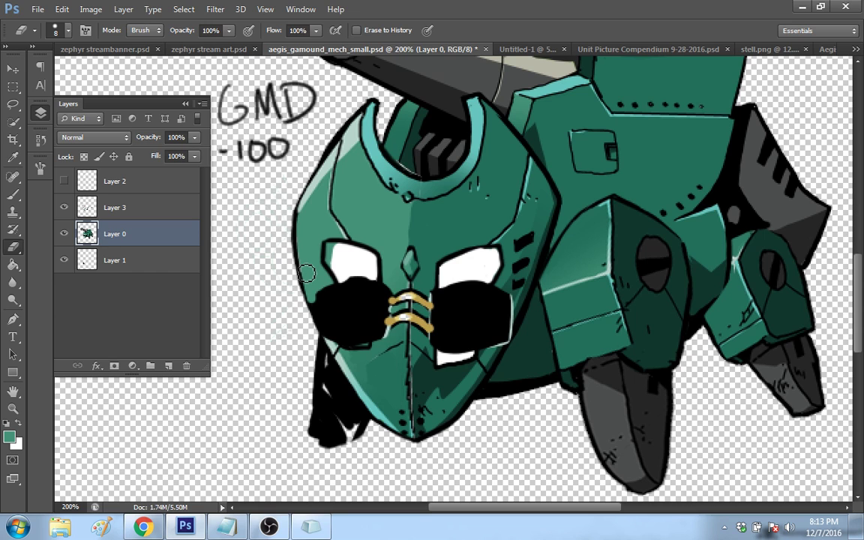
On a new layer above Layer 3, ink the forehead gem and damaged-side eye patch edge in 5 px black, and fill the gaps in the black leg.
click(13, 195)
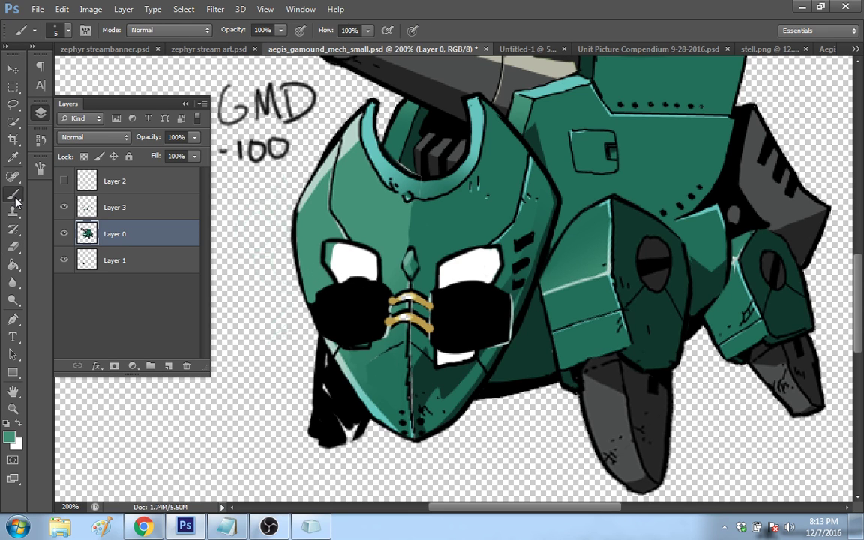
alt+click(346, 297)
click(135, 209)
click(169, 365)
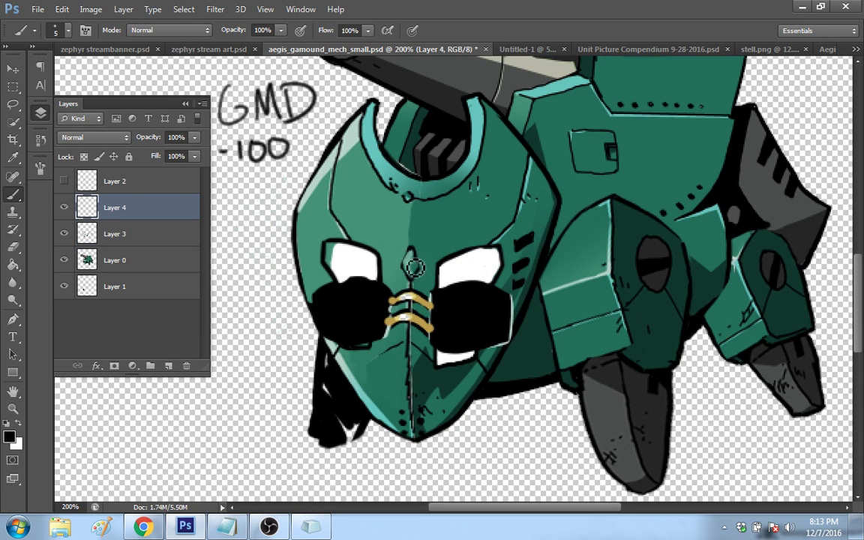
mouse_move(385, 290)
mouse_down()
mouse_move(355, 288)
mouse_move(325, 308)
mouse_move(341, 289)
mouse_move(319, 289)
mouse_move(328, 300)
mouse_move(375, 288)
mouse_up()
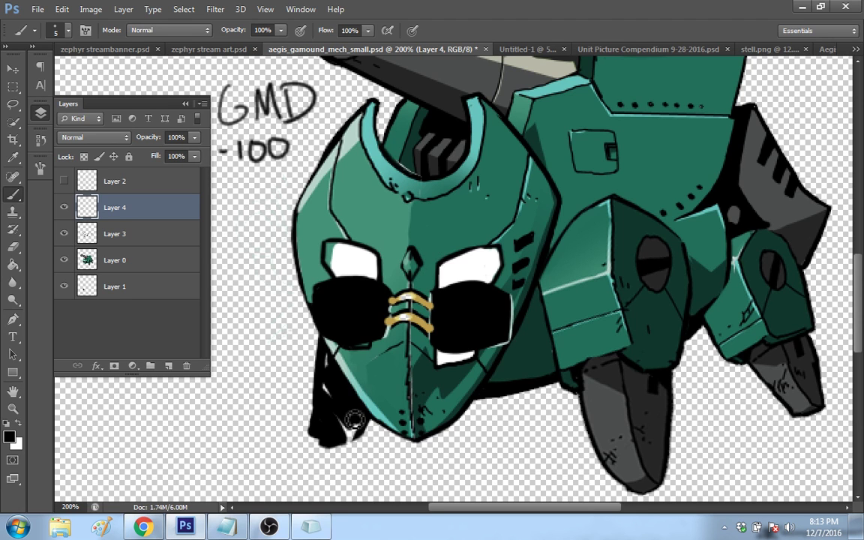
mouse_move(352, 416)
mouse_down()
mouse_move(355, 439)
mouse_move(363, 440)
mouse_move(346, 449)
mouse_move(365, 436)
mouse_move(349, 438)
mouse_move(331, 397)
mouse_move(329, 368)
mouse_move(338, 384)
mouse_move(335, 371)
mouse_move(341, 383)
mouse_move(347, 368)
mouse_move(305, 410)
mouse_move(316, 438)
mouse_move(309, 408)
mouse_up()
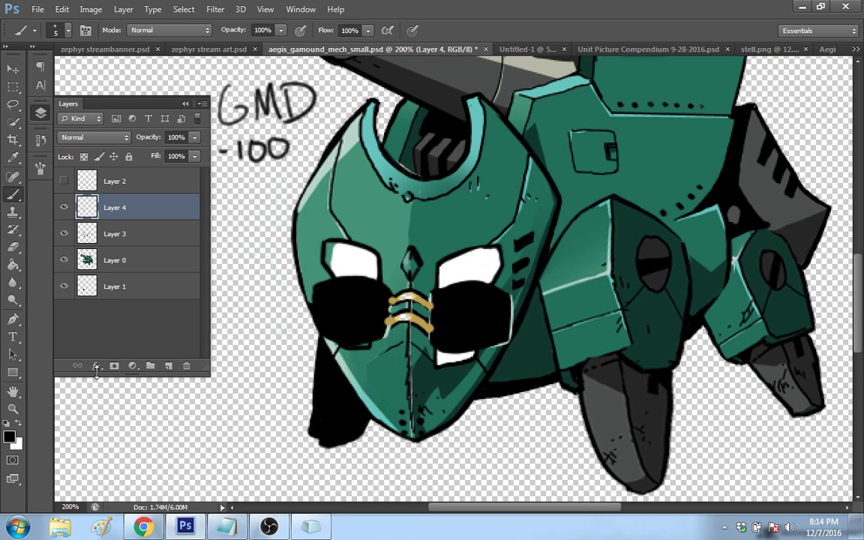
Check which layer holds the black leg behind the face, and trim its outer edge and foot on Layer 1 with the 8 px eraser.
click(15, 247)
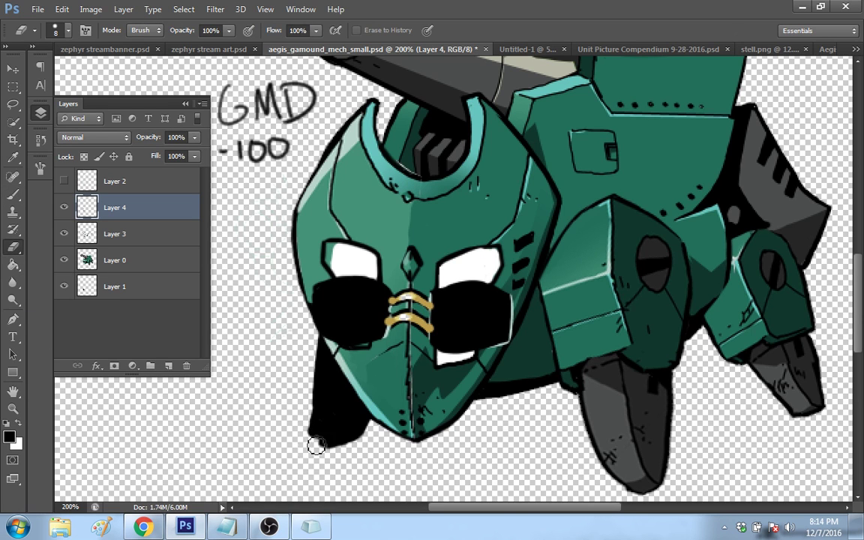
click(120, 262)
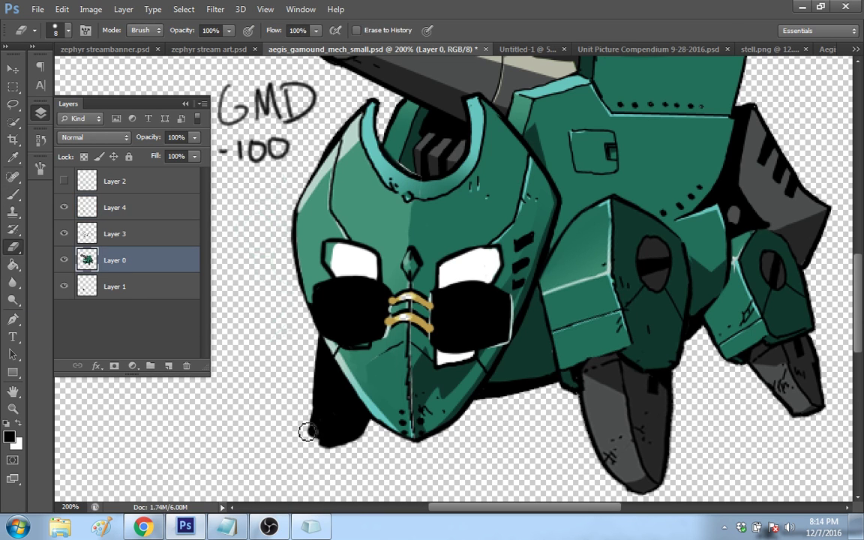
click(63, 259)
click(63, 259)
click(63, 234)
click(64, 233)
click(63, 208)
click(64, 208)
click(94, 286)
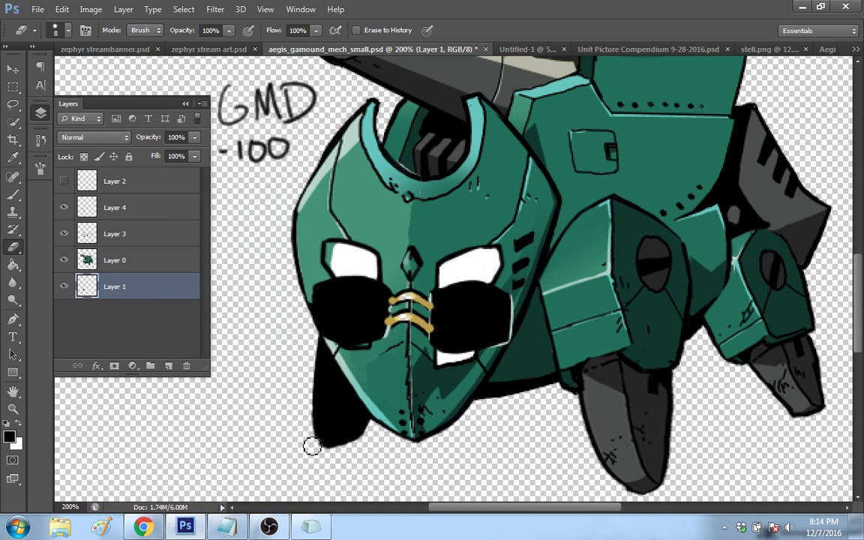
drag(312, 445, 307, 395)
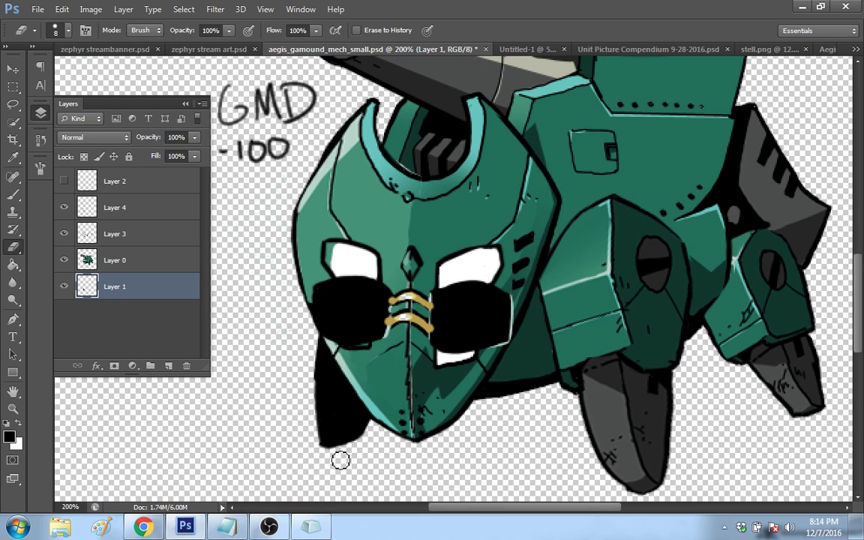
drag(342, 459, 321, 445)
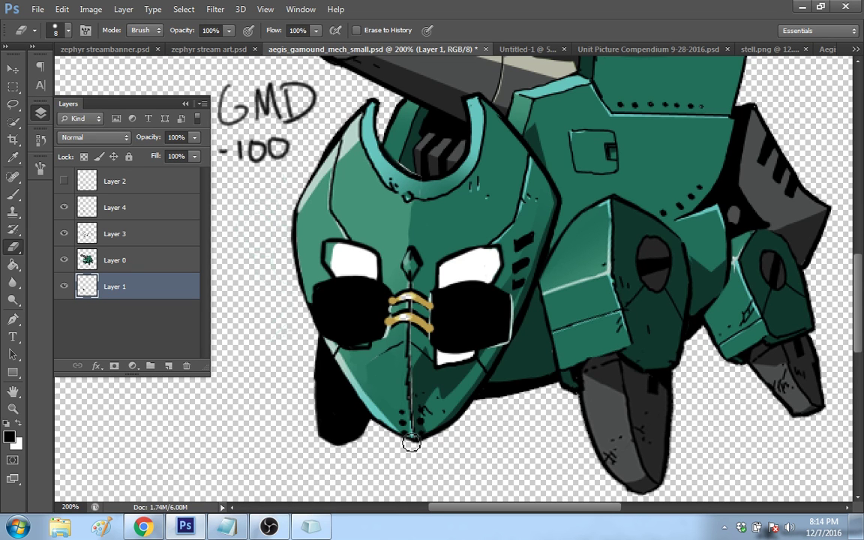
Reduce the brush to 3 px and ink the lower face's vertical center line in black on Layer 4.
click(15, 195)
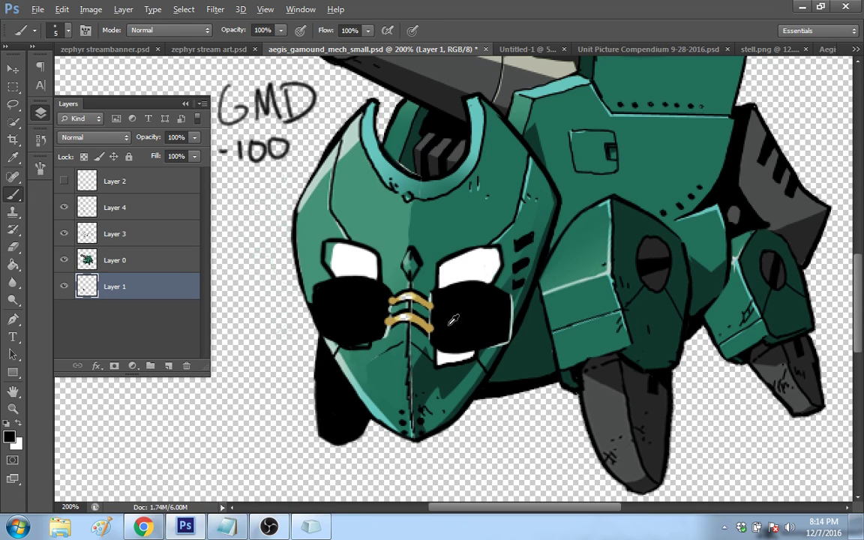
right_click(418, 348)
click(434, 370)
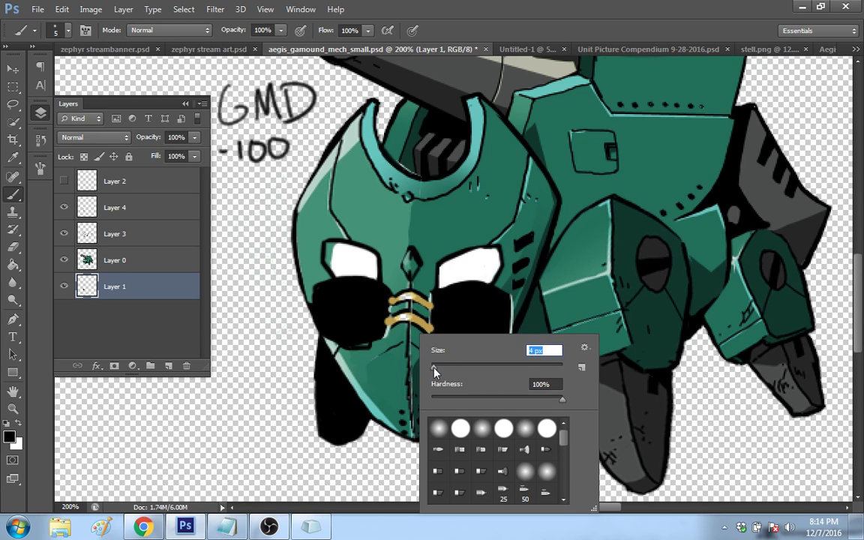
click(453, 329)
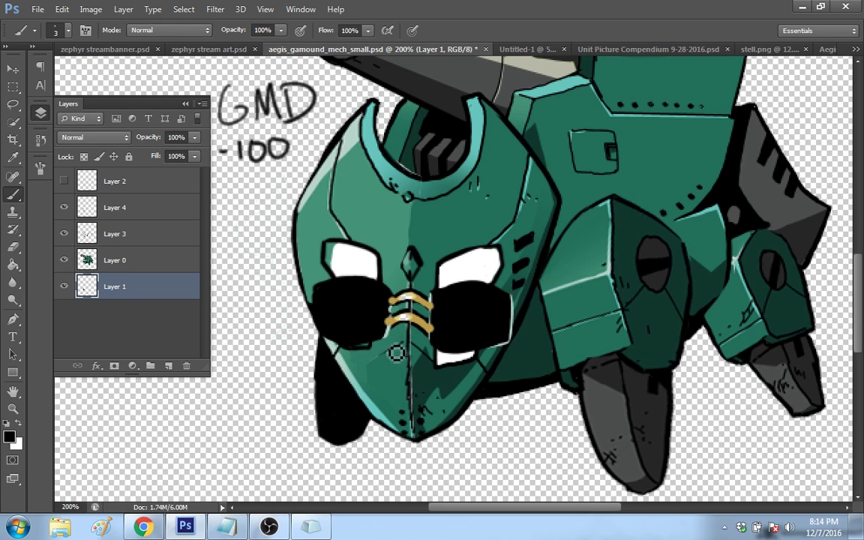
click(94, 209)
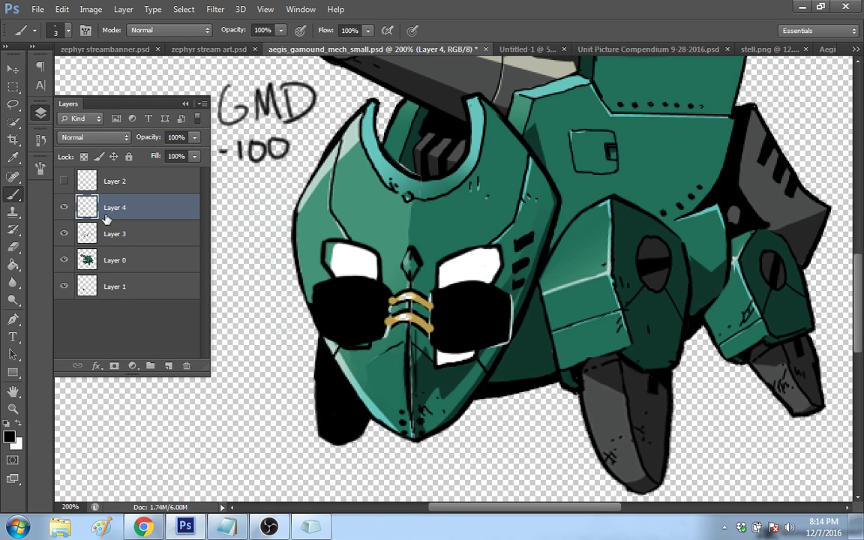
Step back through the history past the last center-line strokes, and rework the line near the chin.
click(41, 139)
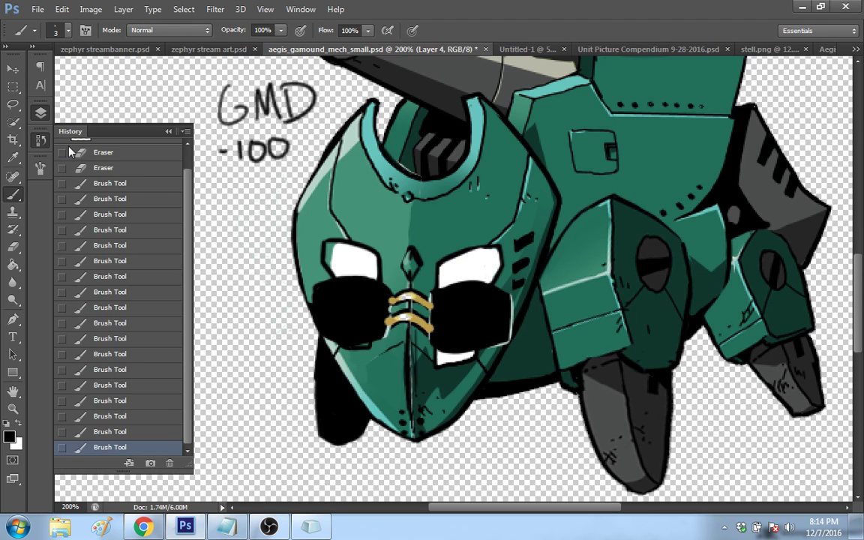
click(98, 417)
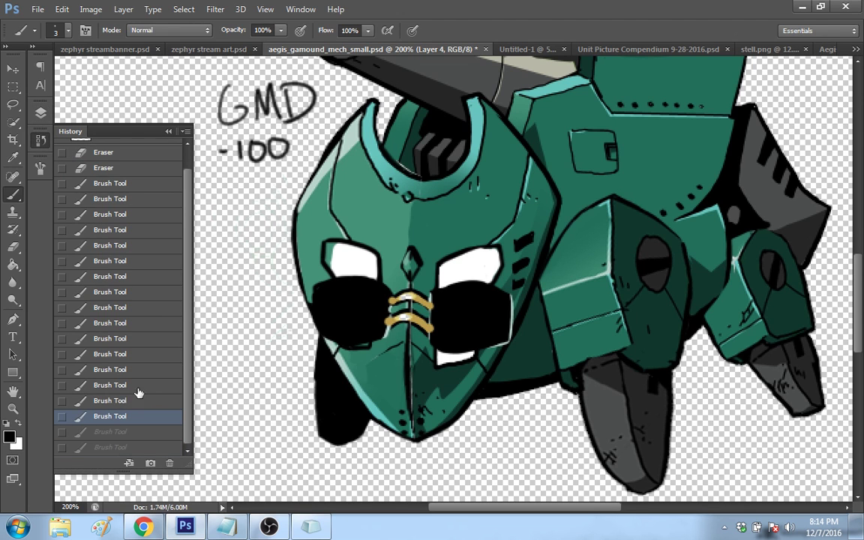
click(135, 400)
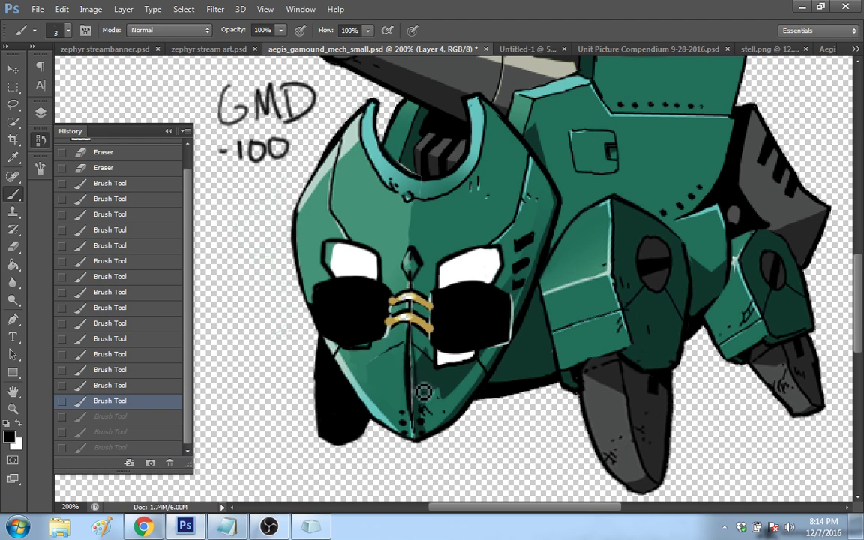
drag(417, 423, 412, 409)
click(140, 421)
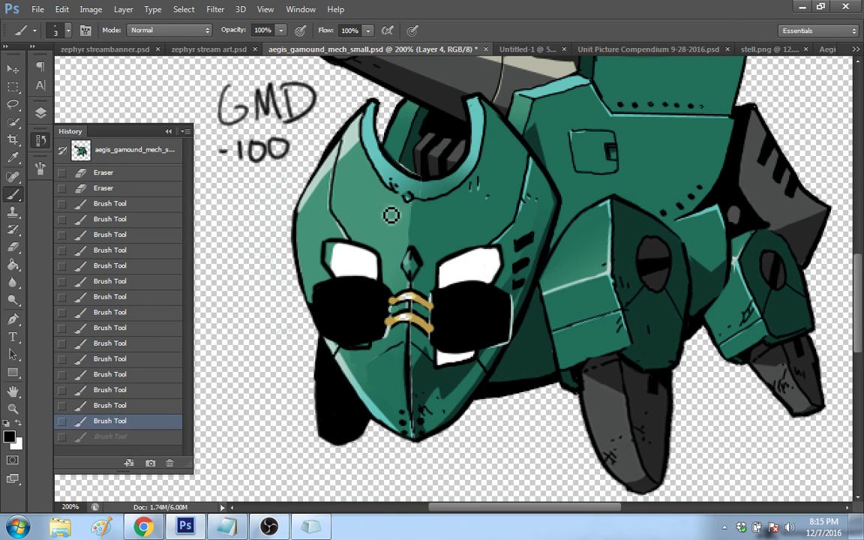
Paint the remaining green corner of the damaged side's eye opening white on Layer 4.
drag(462, 257, 493, 250)
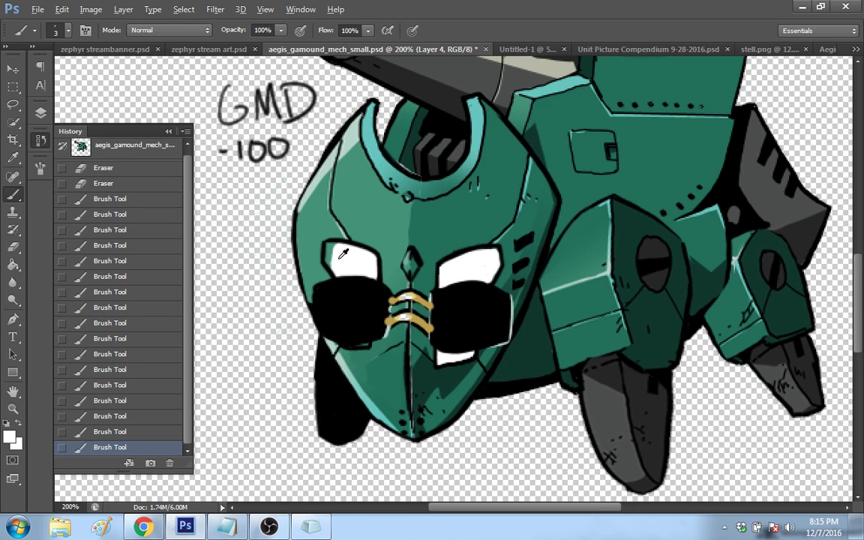
click(41, 113)
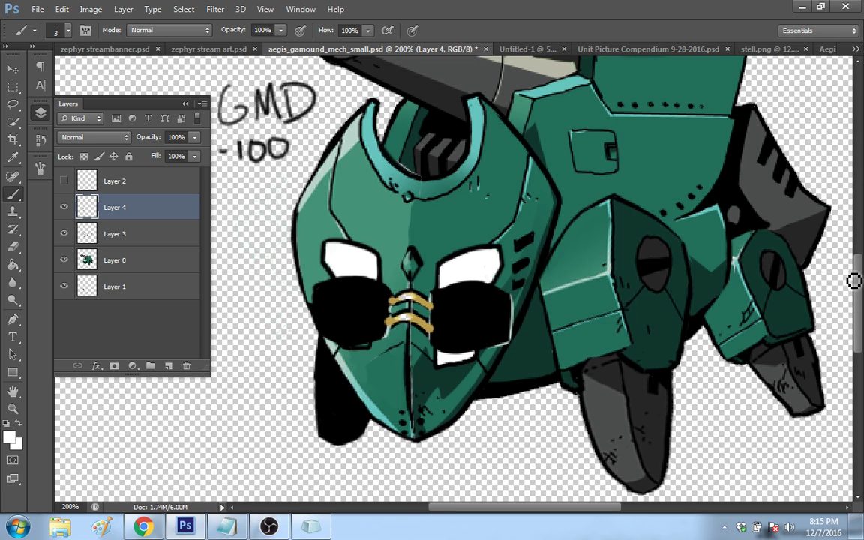
Repaint the round joints of the two visible legs in dark grey with black slot lines, using the 3 px brush on Layer 4.
click(861, 364)
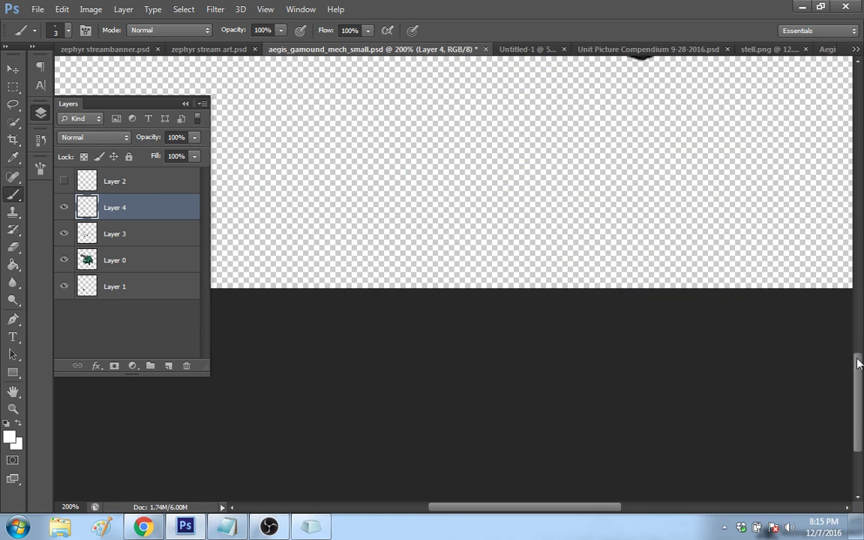
scroll(773, 328, up, 10)
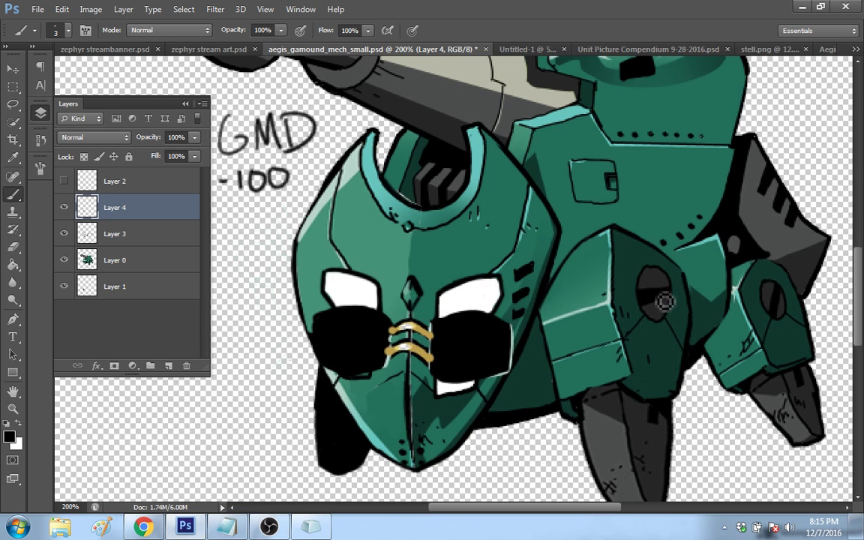
drag(651, 290, 662, 281)
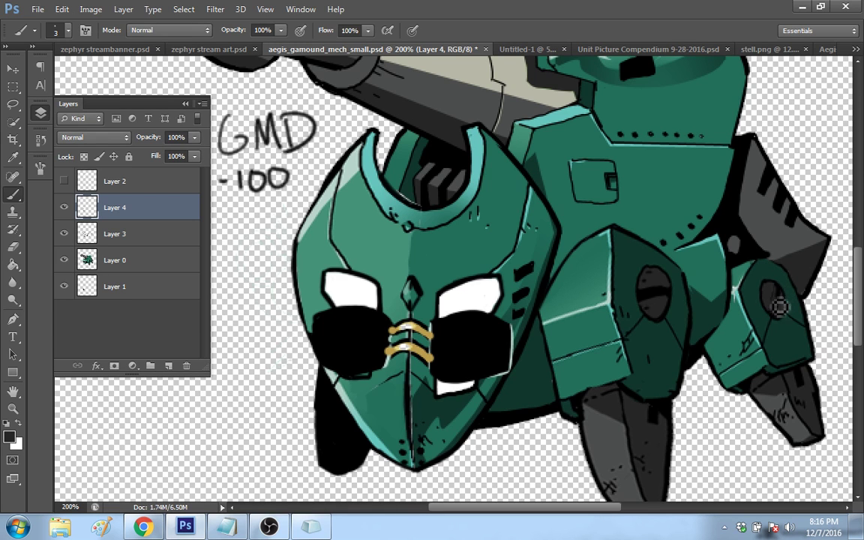
mouse_move(780, 294)
mouse_down()
mouse_move(776, 313)
mouse_move(787, 301)
mouse_move(787, 317)
mouse_up()
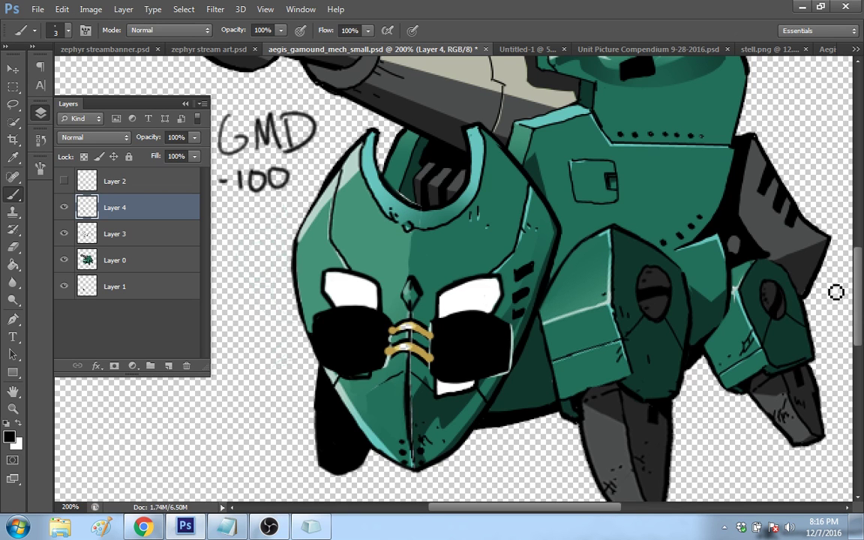
Sample the face's green above the forehead gem and touch up the area with the 3 px brush on Layer 4.
scroll(855, 298, up, 3)
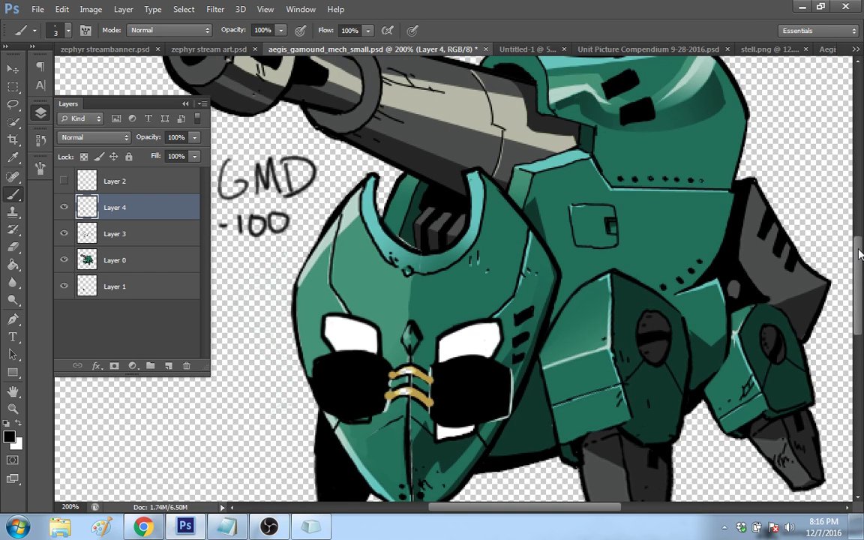
scroll(861, 269, down, 3)
drag(860, 265, 855, 271)
scroll(846, 273, up, 1)
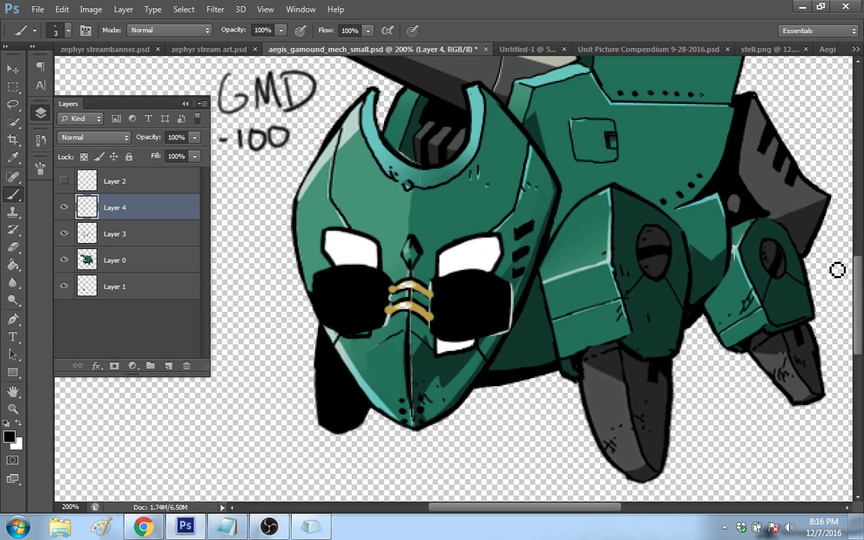
alt+click(413, 221)
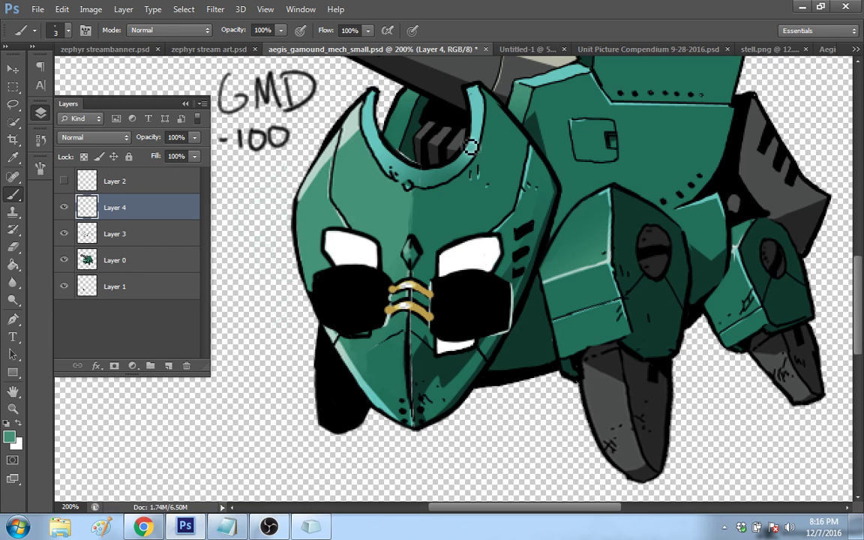
Sample the dark grey of the cannon barrel's collar and paint over the stray marks on its lower edge on Layer 4.
scroll(861, 274, up, 2)
scroll(860, 273, up, 5)
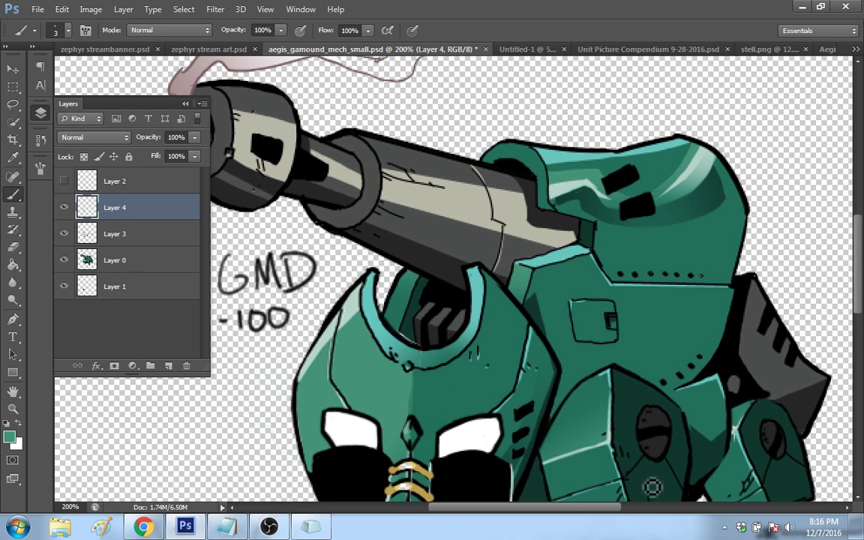
drag(598, 507, 579, 507)
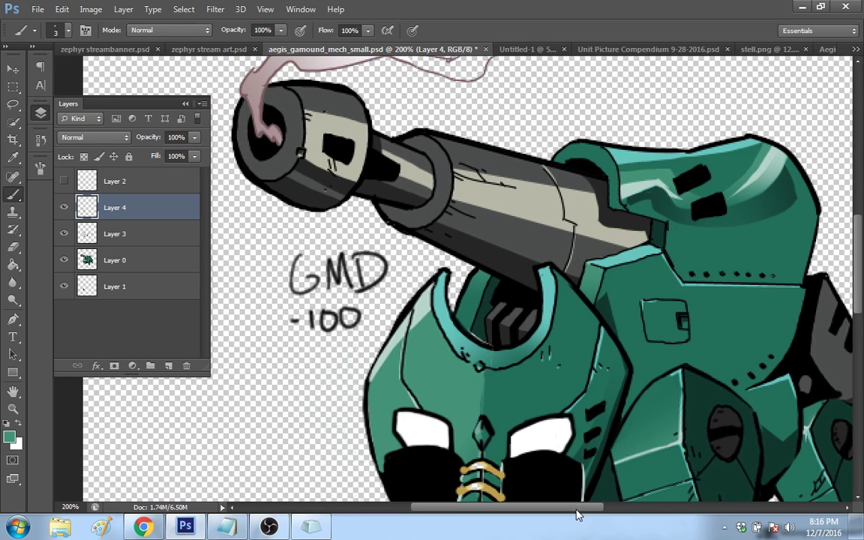
alt+click(448, 206)
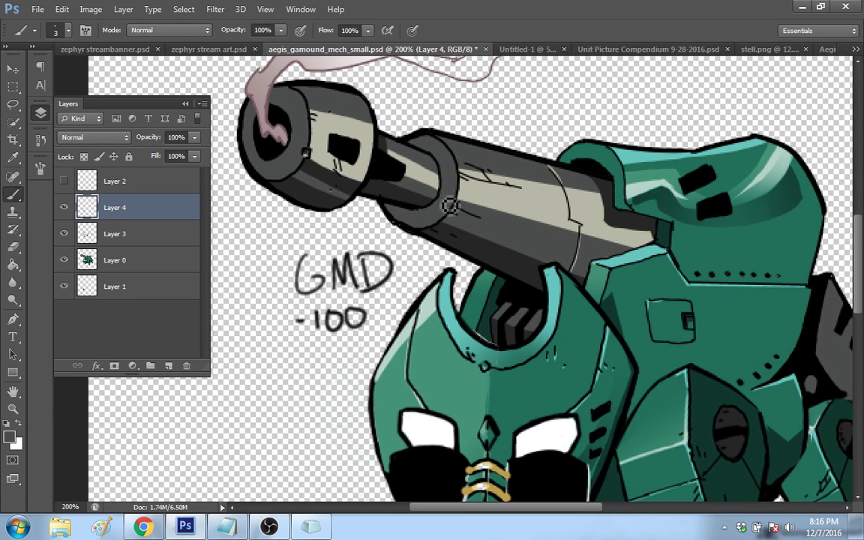
drag(450, 189, 438, 212)
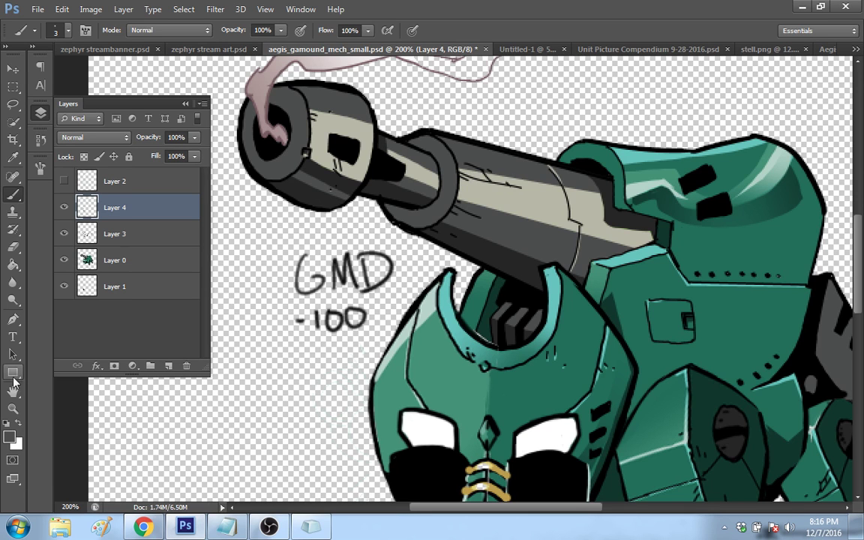
Zoom out to 100% and hide and reshow Layer 0 to examine the retouching painted on the other layers.
click(12, 408)
right_click(540, 239)
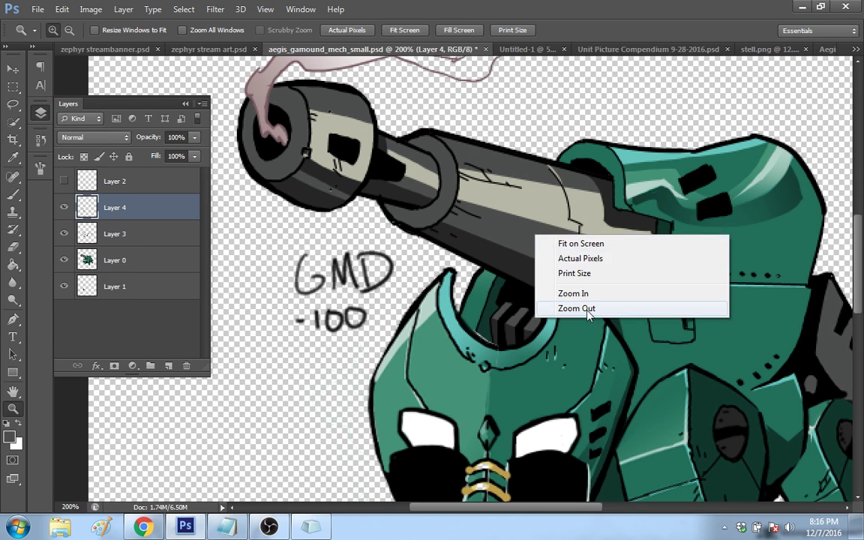
click(564, 307)
drag(860, 257, 860, 288)
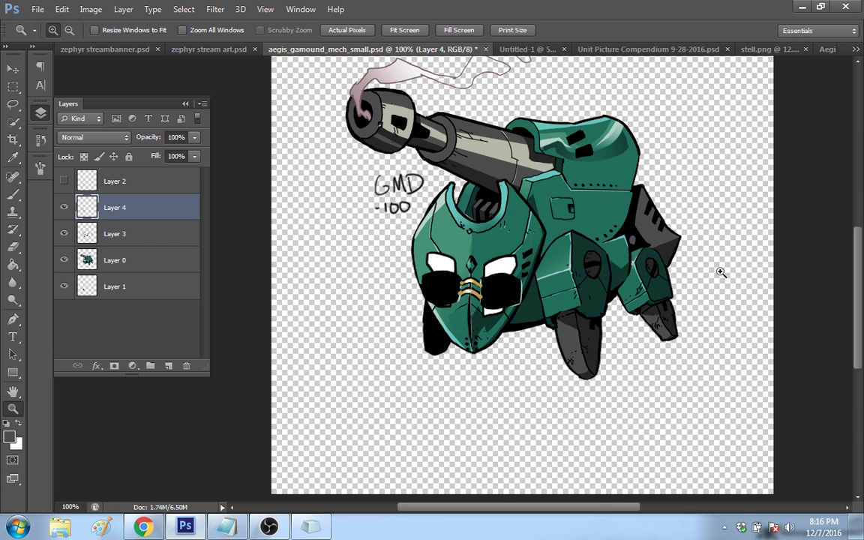
key(e)
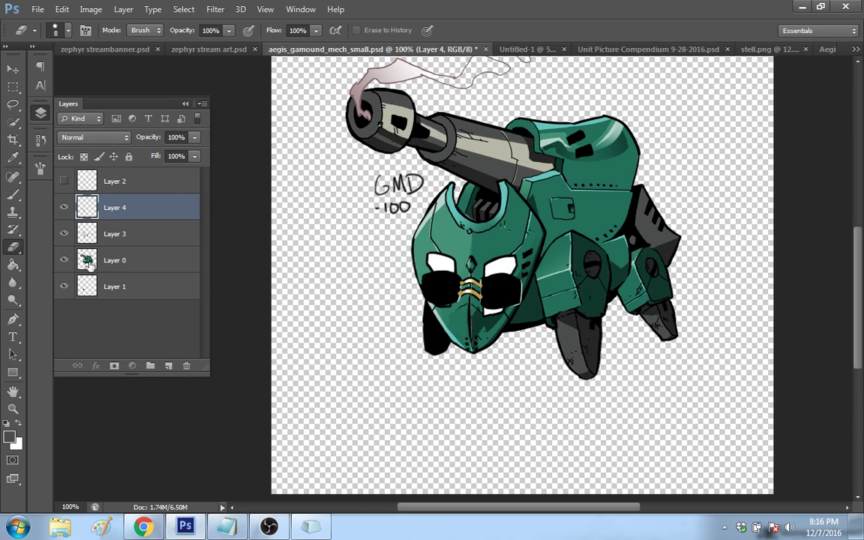
click(137, 251)
click(63, 261)
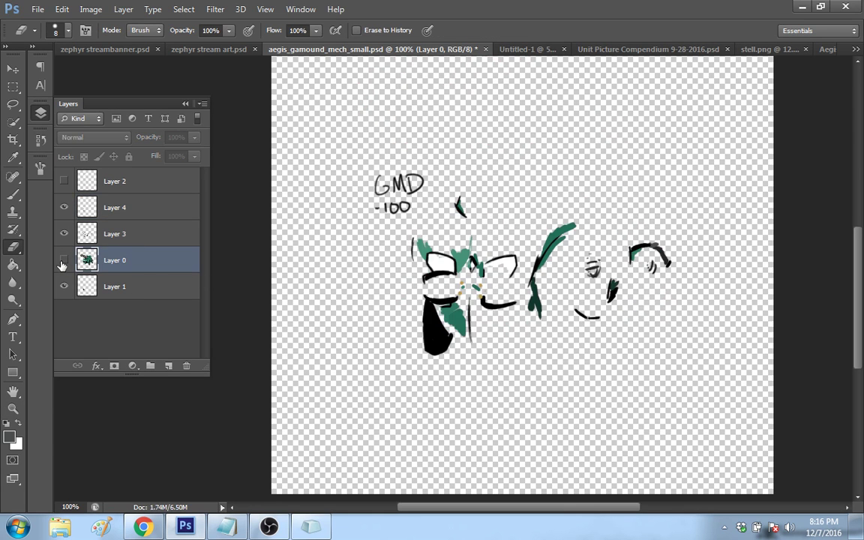
click(64, 261)
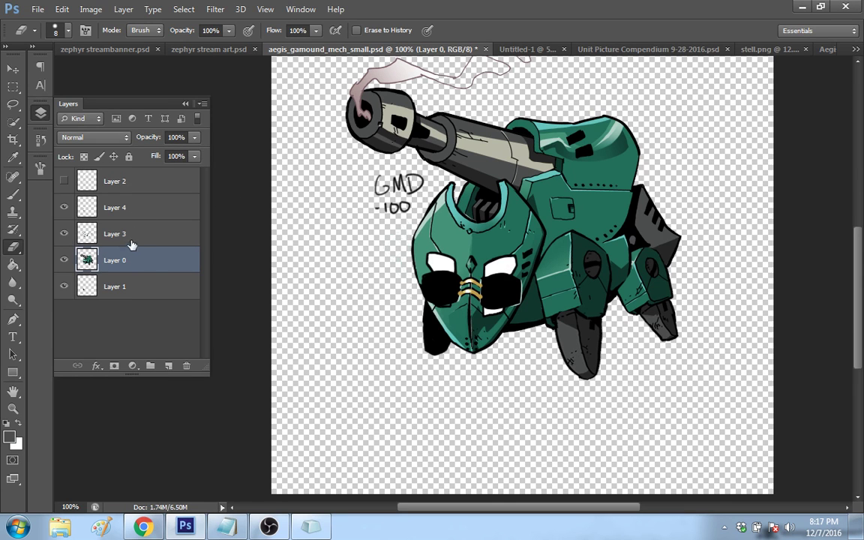
Create a new layer group above Layer 4 and move Layer 4, Layer 3, Layer 0 and Layer 1 into it.
shift+click(129, 207)
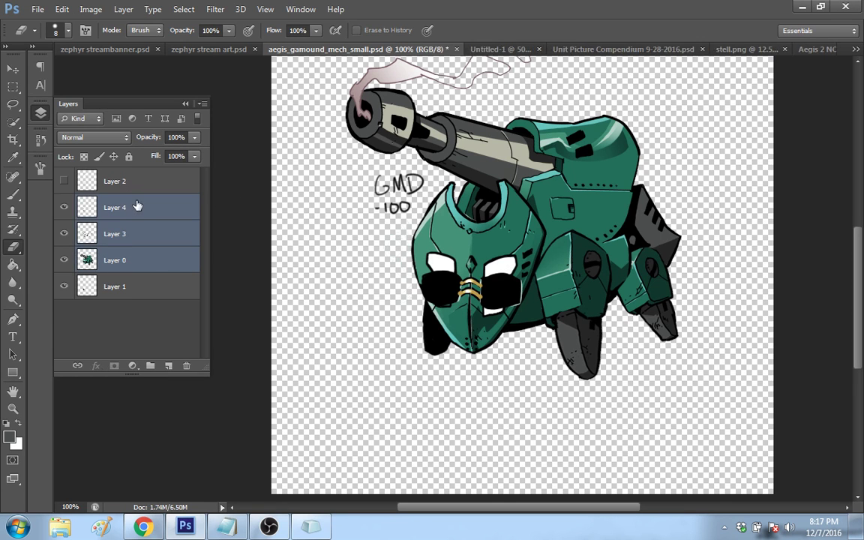
click(150, 365)
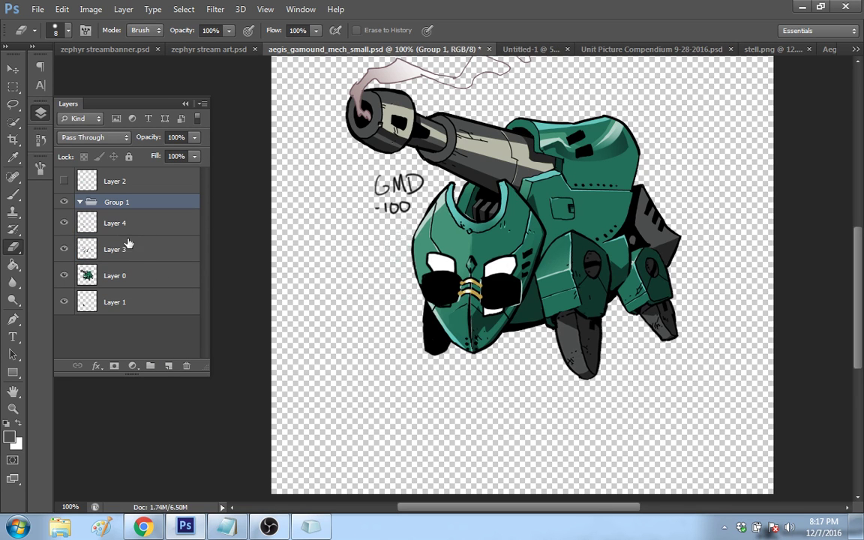
click(130, 276)
click(131, 301)
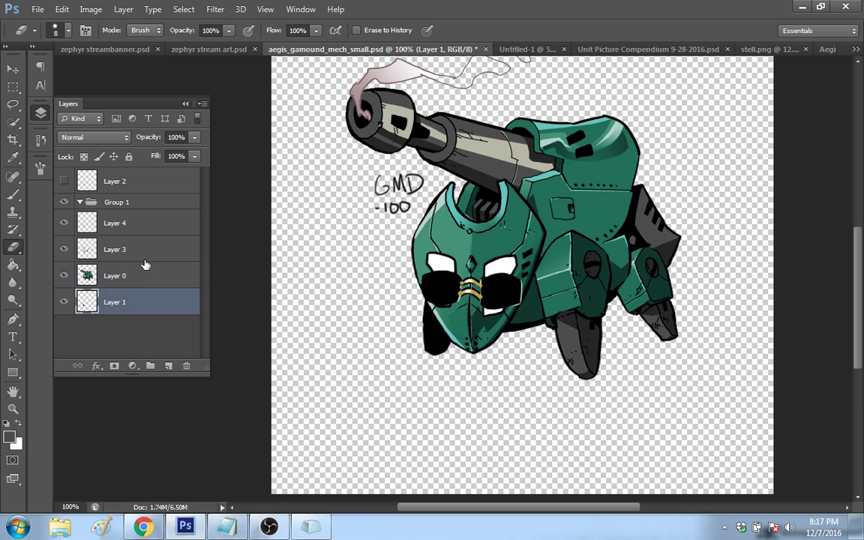
shift+click(144, 225)
drag(144, 226, 150, 201)
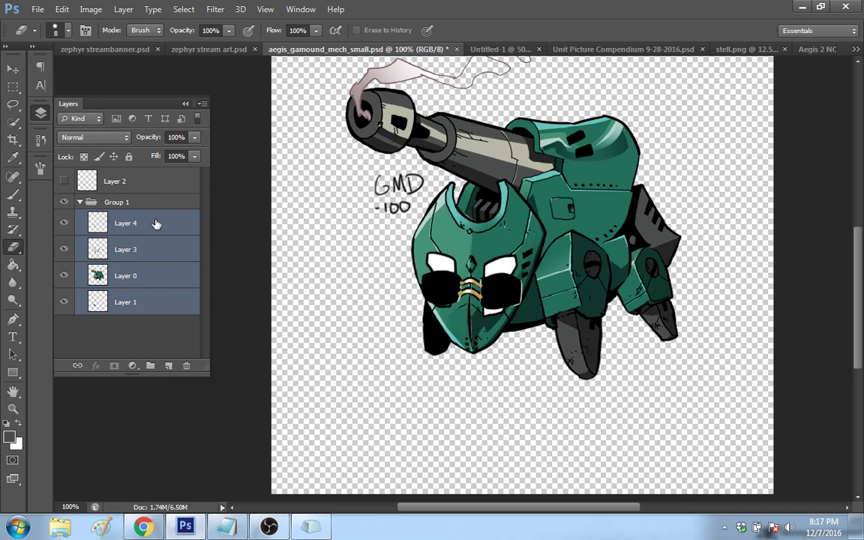
Collapse the layer group and add an empty layer directly above it, hiding and reshowing the group to check its contents.
click(80, 203)
click(80, 202)
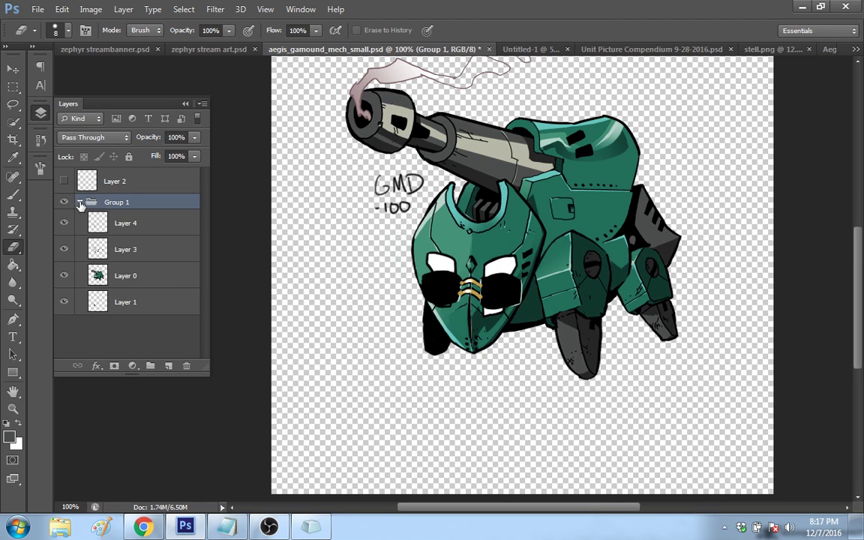
click(81, 202)
key(ctrl+alt+shift+n)
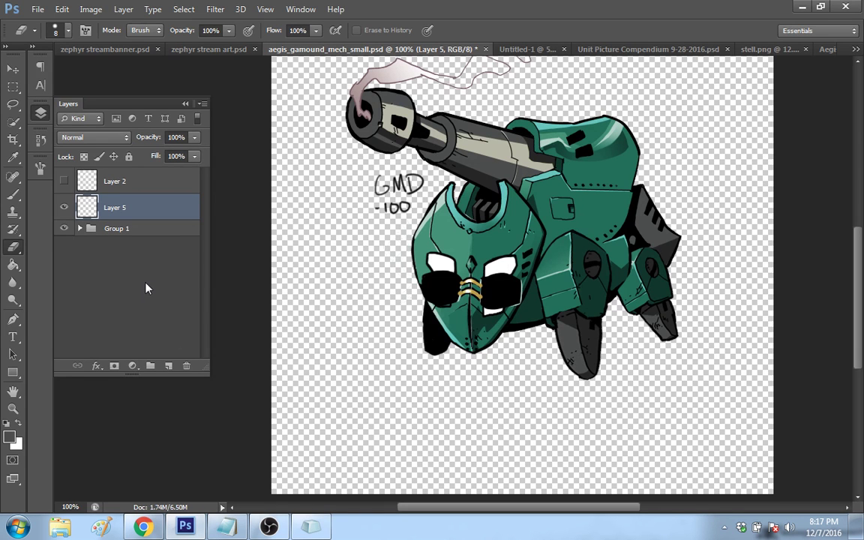
click(63, 228)
click(64, 228)
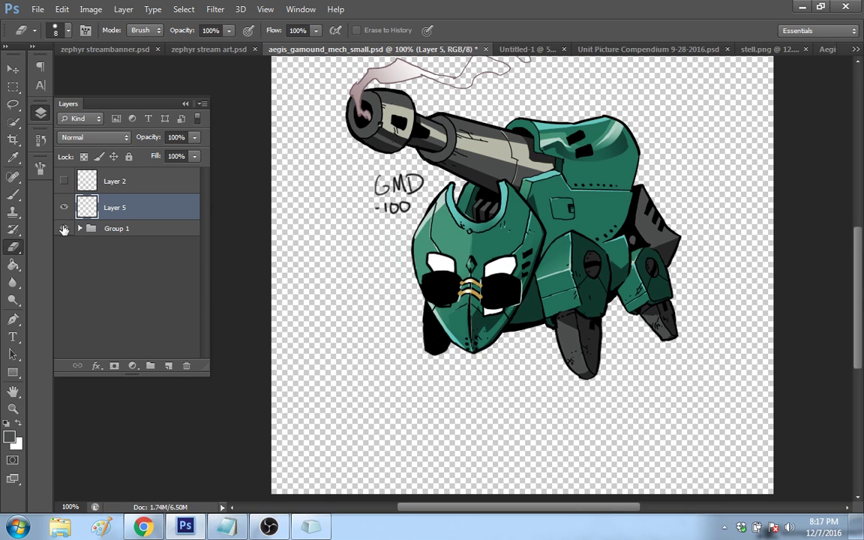